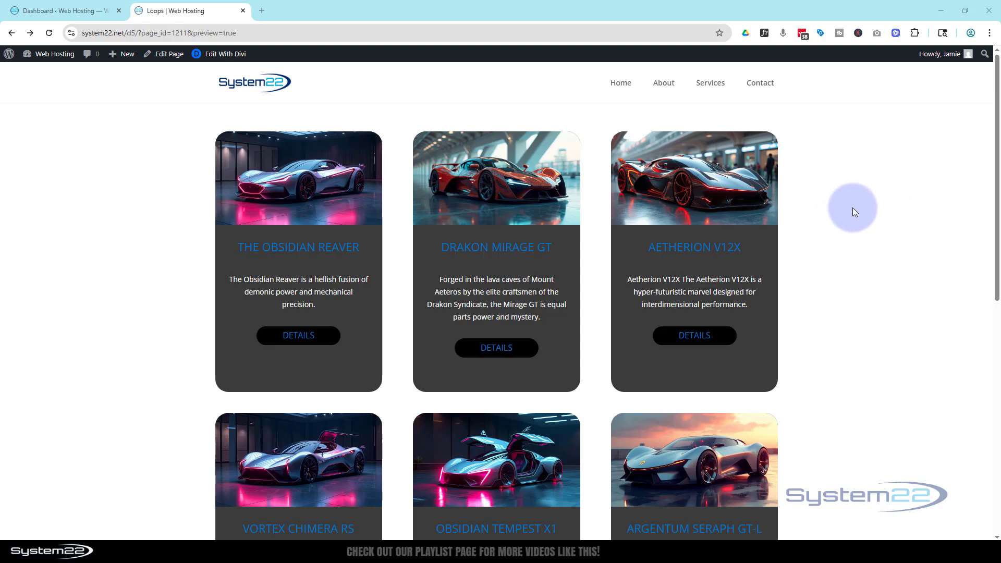
Browse the Loops car card page, then open it in the Divi visual builder
{"action": "scroll", "coordinate": [852, 208], "scroll_direction": "down", "scroll_amount": 7}
{"action": "scroll", "coordinate": [854, 209], "scroll_direction": "down", "scroll_amount": 2}
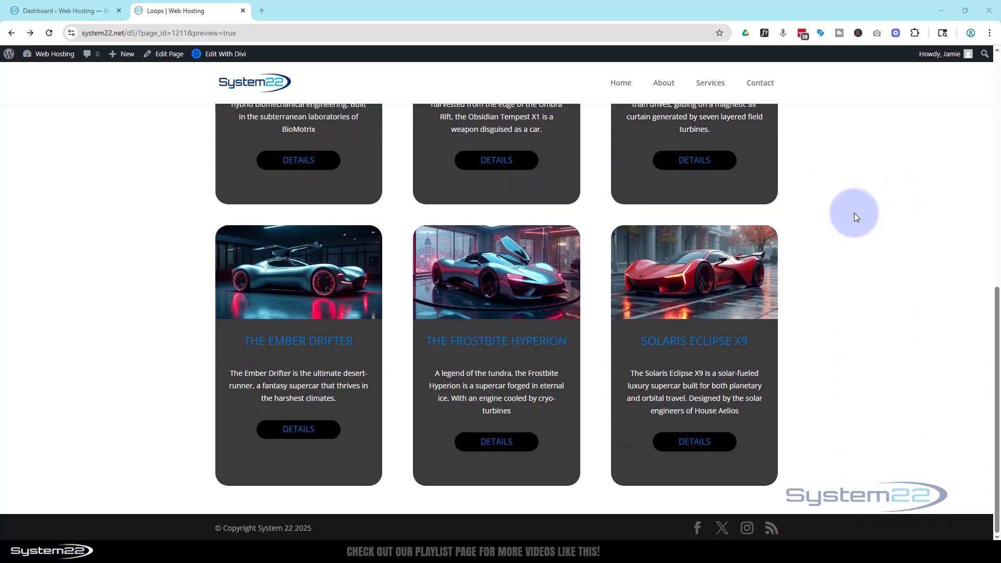
{"action": "scroll", "coordinate": [852, 213], "scroll_direction": "up", "scroll_amount": 9}
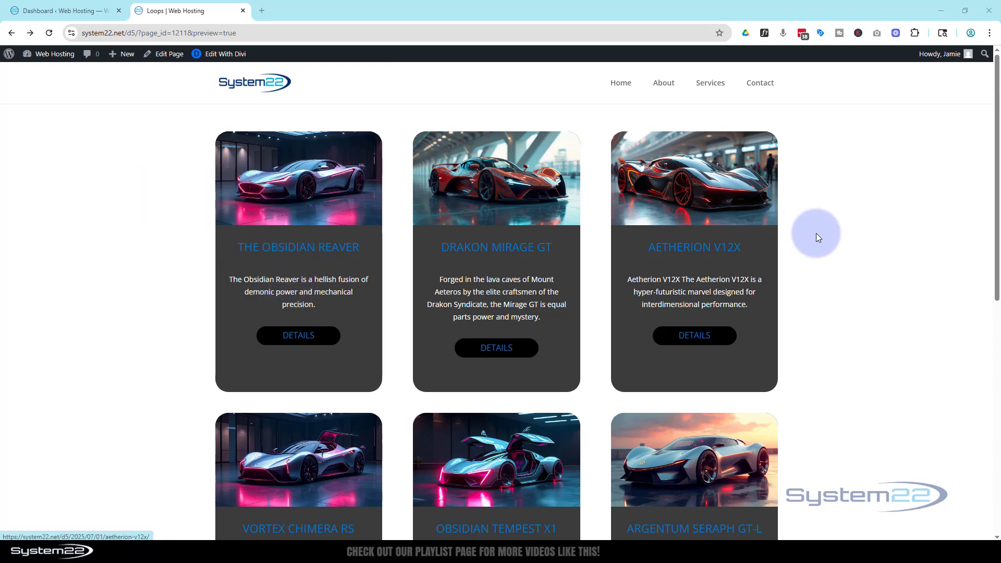
{"action": "scroll", "coordinate": [817, 227], "scroll_direction": "down", "scroll_amount": 5}
{"action": "scroll", "coordinate": [814, 224], "scroll_direction": "up", "scroll_amount": 5}
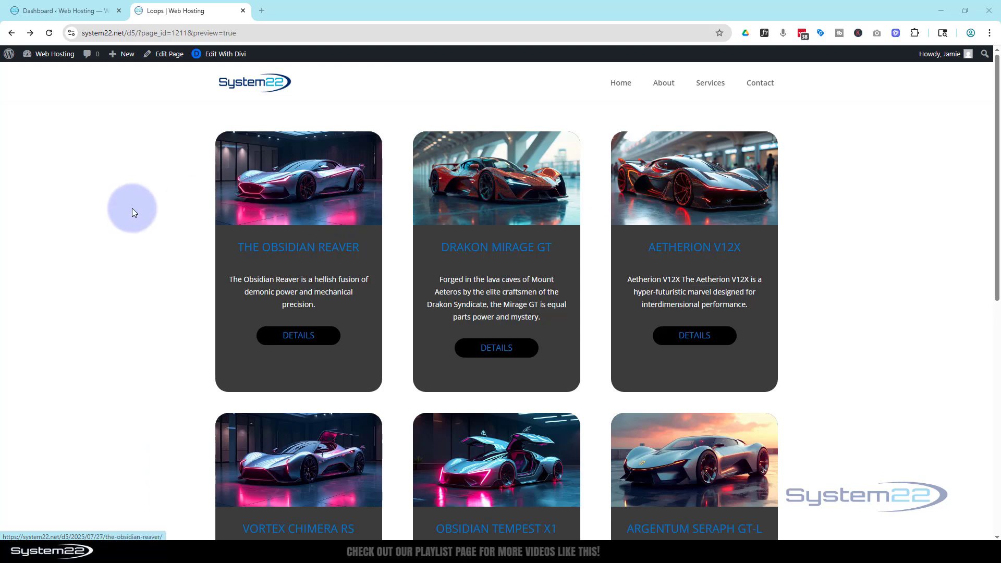
{"action": "scroll", "coordinate": [173, 250], "scroll_direction": "down", "scroll_amount": 7}
{"action": "scroll", "coordinate": [176, 253], "scroll_direction": "down", "scroll_amount": 2}
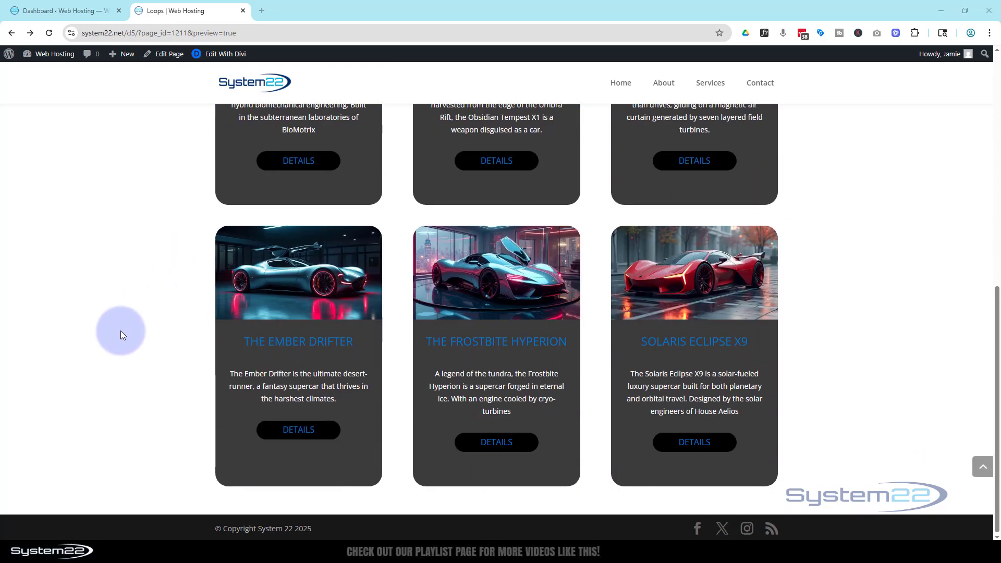
{"action": "scroll", "coordinate": [121, 330], "scroll_direction": "up", "scroll_amount": 9}
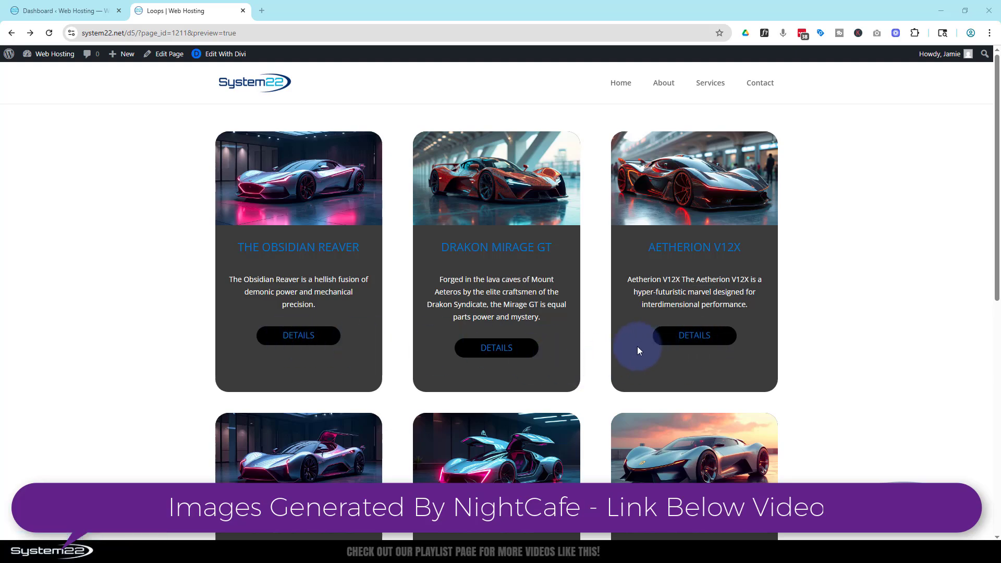
{"action": "scroll", "coordinate": [636, 349], "scroll_direction": "down", "scroll_amount": 2}
{"action": "scroll", "coordinate": [604, 349], "scroll_direction": "down", "scroll_amount": 2}
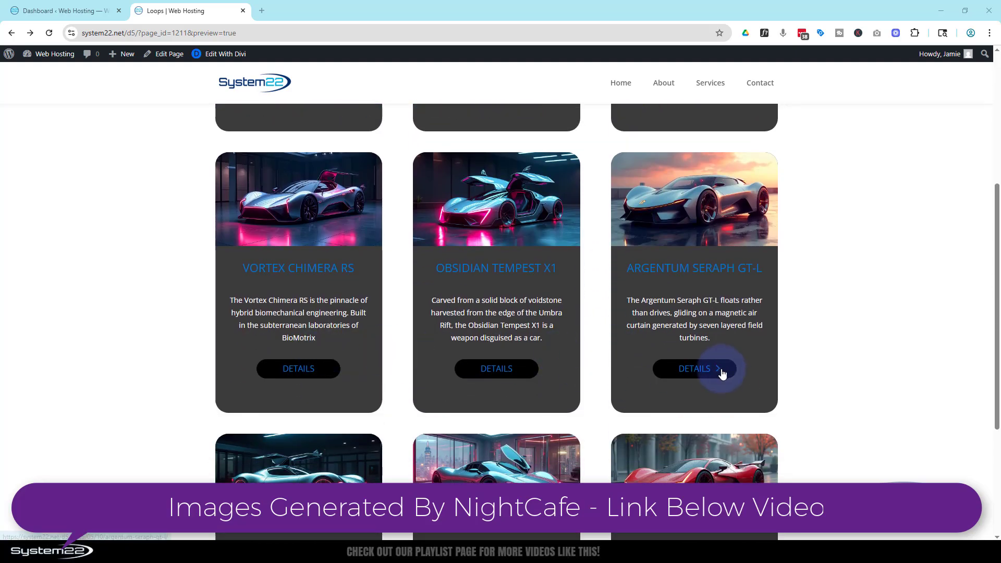
{"action": "scroll", "coordinate": [566, 355], "scroll_direction": "down", "scroll_amount": 3}
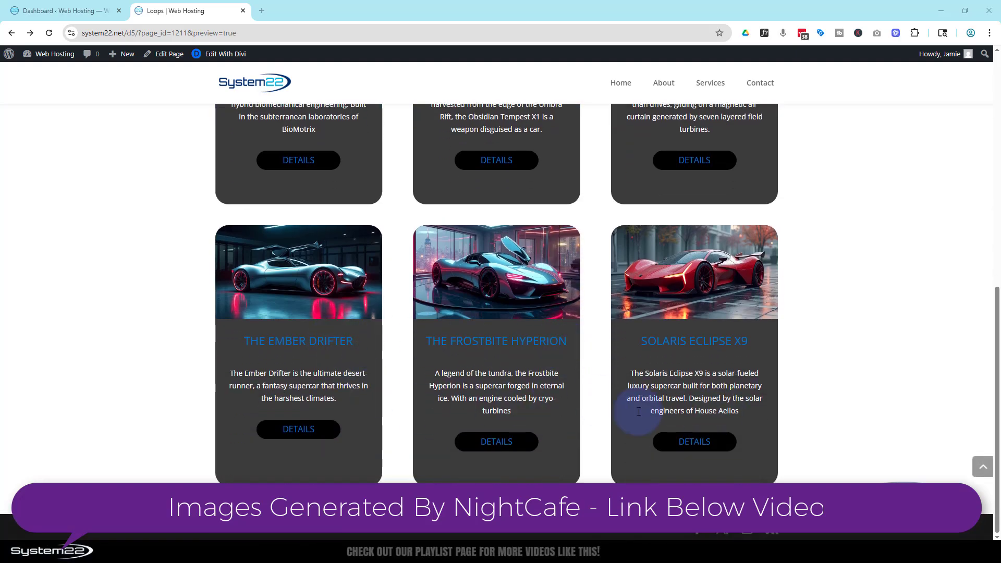
{"action": "scroll", "coordinate": [582, 415], "scroll_direction": "up", "scroll_amount": 2}
{"action": "scroll", "coordinate": [580, 411], "scroll_direction": "up", "scroll_amount": 6}
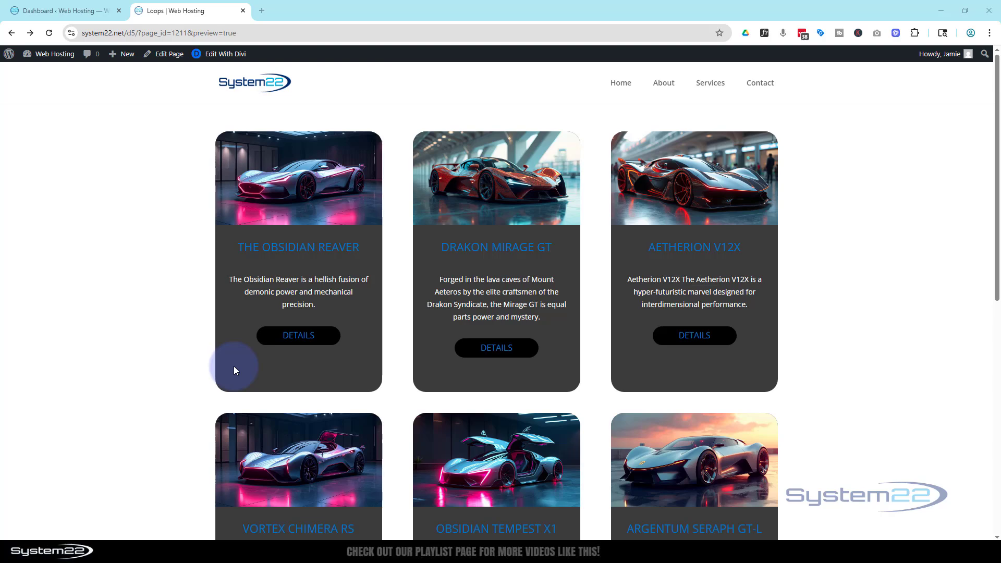
{"action": "left_click", "coordinate": [233, 55]}
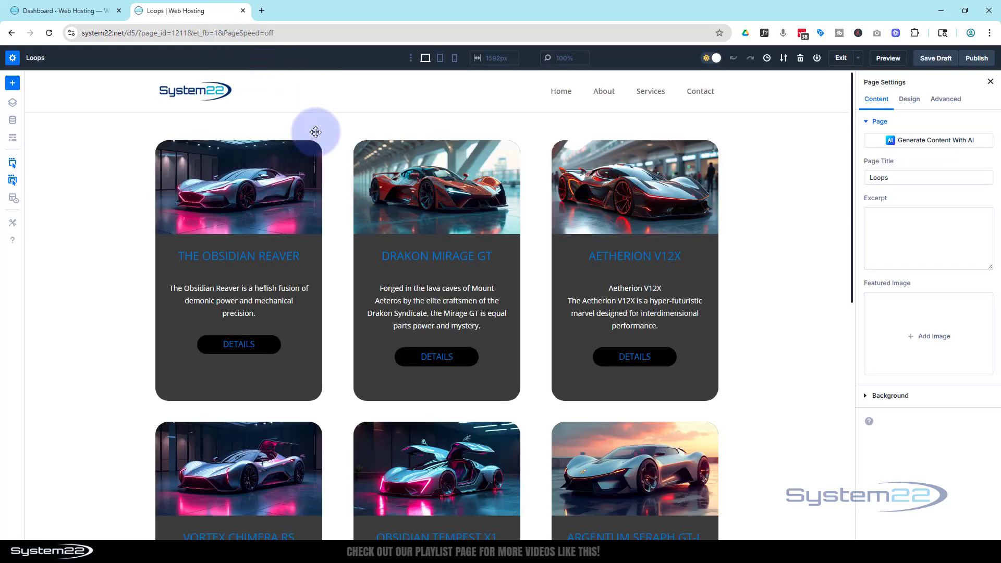
{"action": "left_click", "coordinate": [409, 223]}
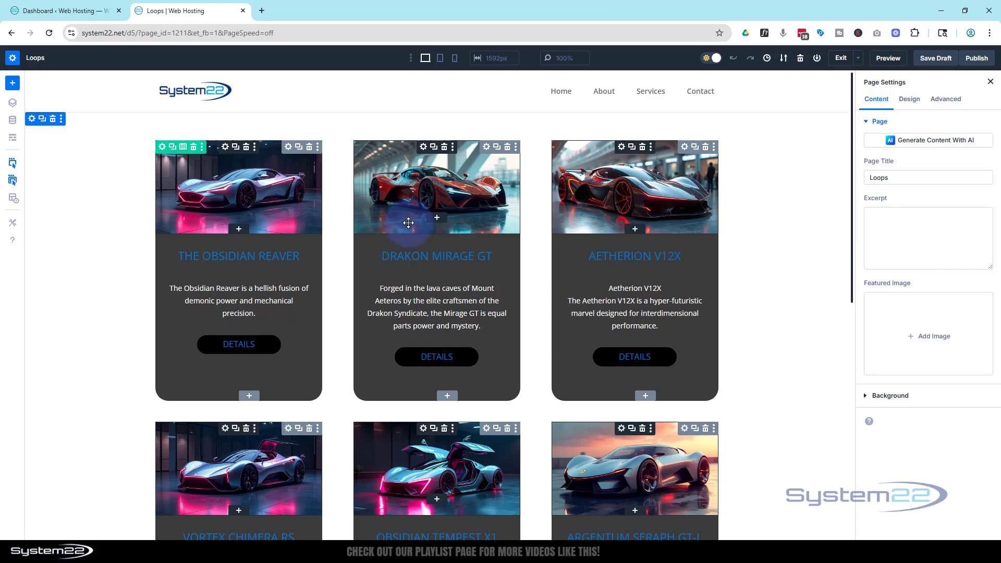
{"action": "left_click", "coordinate": [298, 147]}
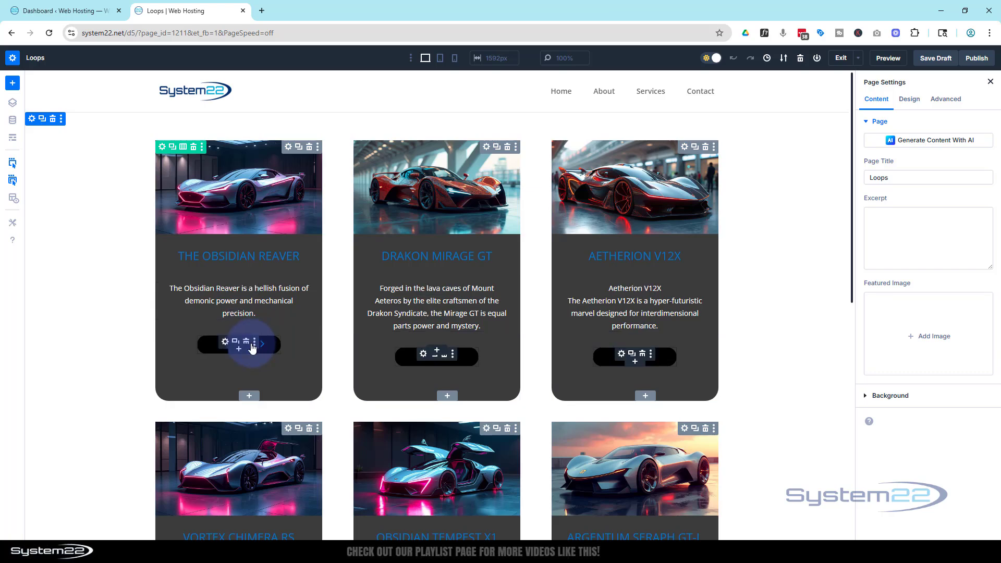
Switch to Wireframe View to see the Section, Row and Group holding Image, Heading, Text and Button
{"action": "left_click", "coordinate": [12, 140]}
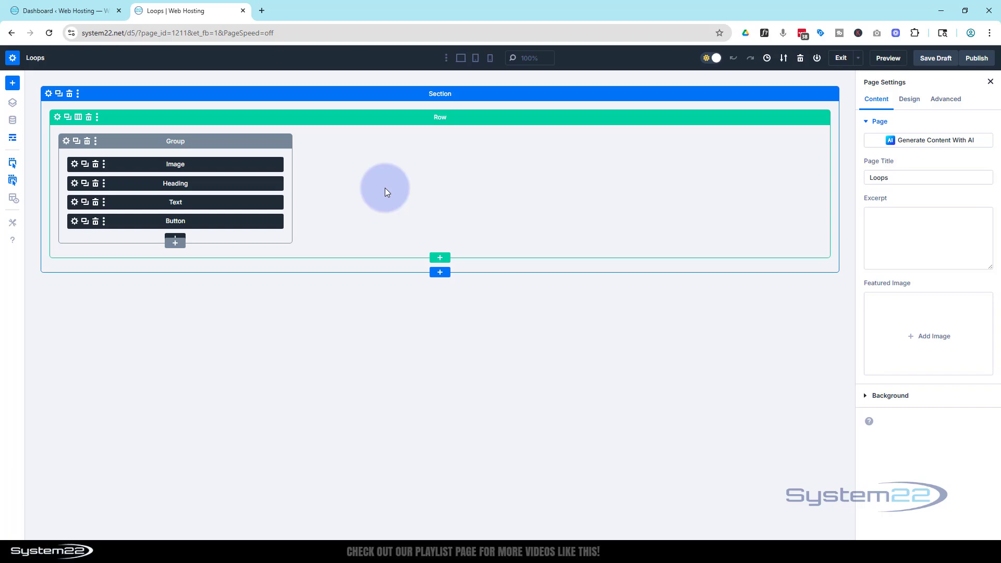
{"action": "left_click", "coordinate": [12, 138]}
{"action": "scroll", "coordinate": [570, 253], "scroll_direction": "down", "scroll_amount": 5}
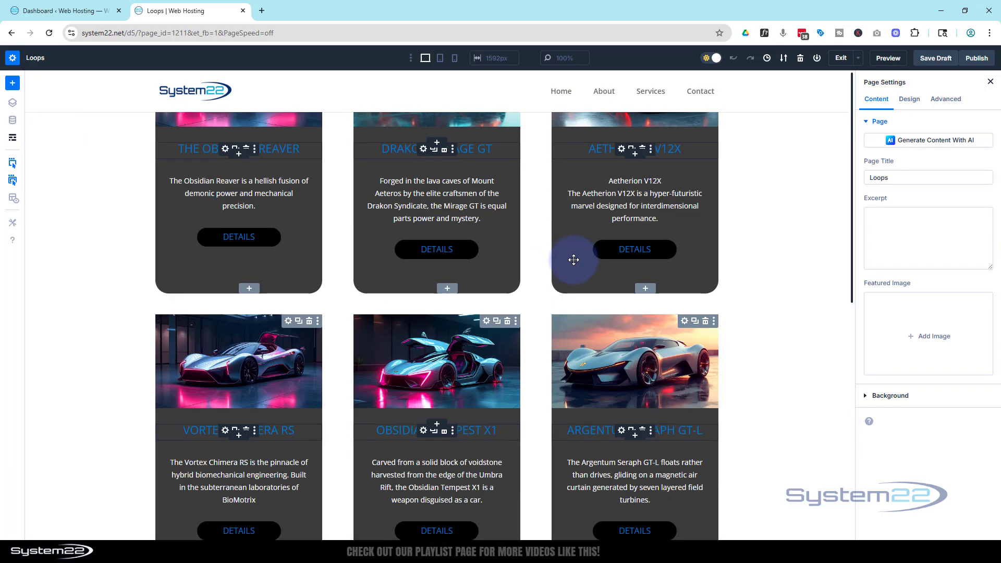
{"action": "scroll", "coordinate": [573, 259], "scroll_direction": "down", "scroll_amount": 3}
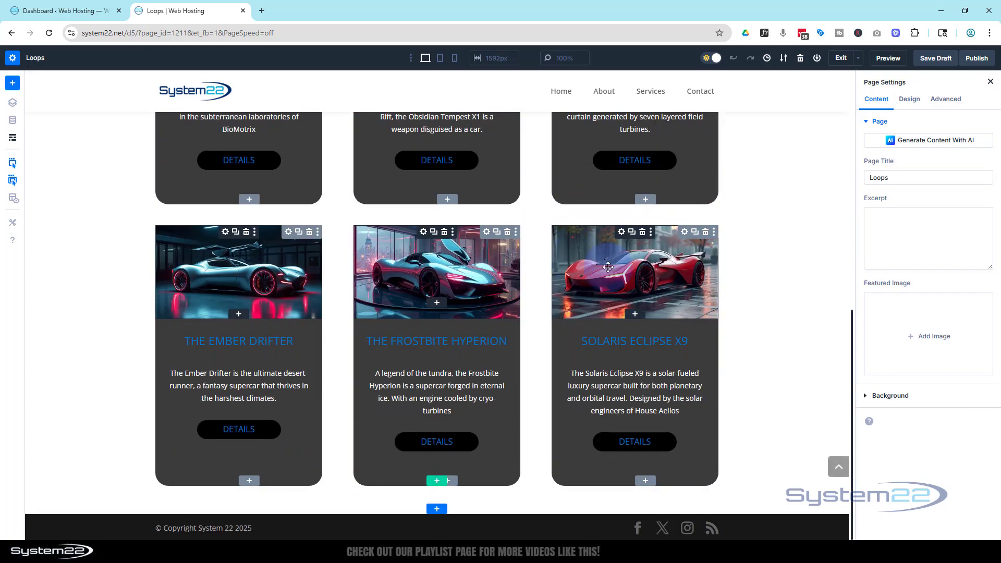
{"action": "scroll", "coordinate": [641, 352], "scroll_direction": "up", "scroll_amount": 8}
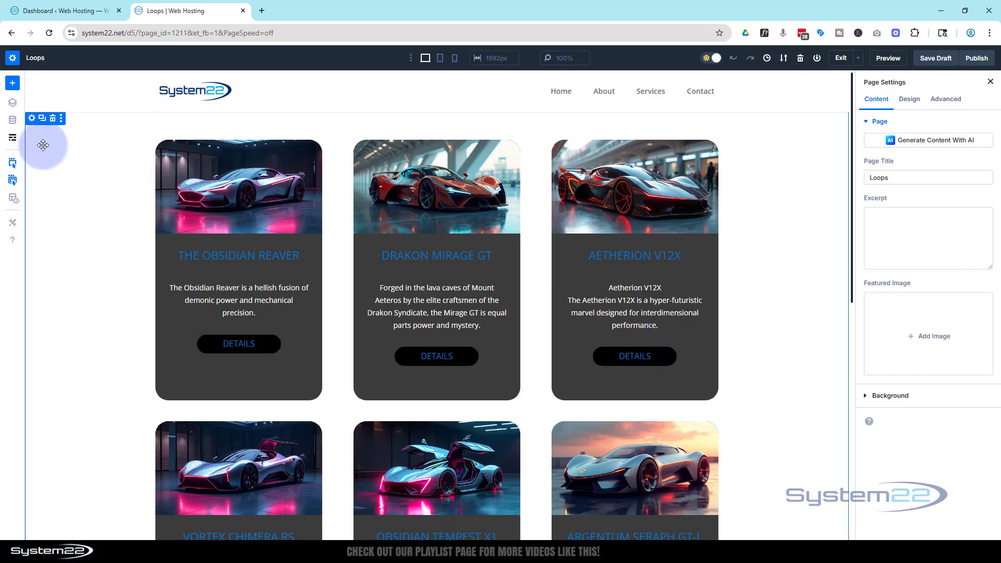
{"action": "left_click", "coordinate": [13, 140]}
{"action": "left_click", "coordinate": [377, 209]}
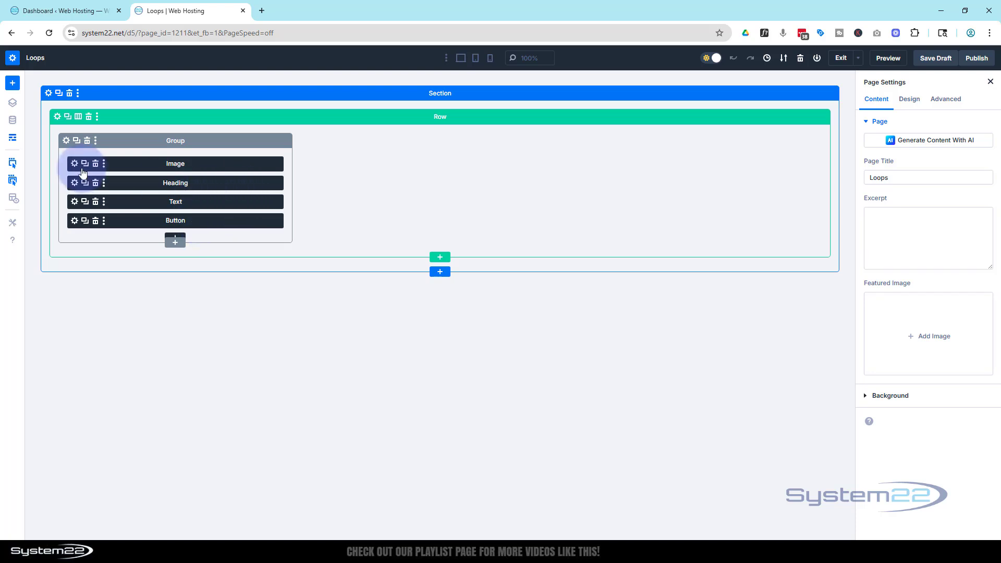
Leave Wireframe View and bring up the repeating card Group's settings with its Loop options
{"action": "left_click", "coordinate": [14, 141]}
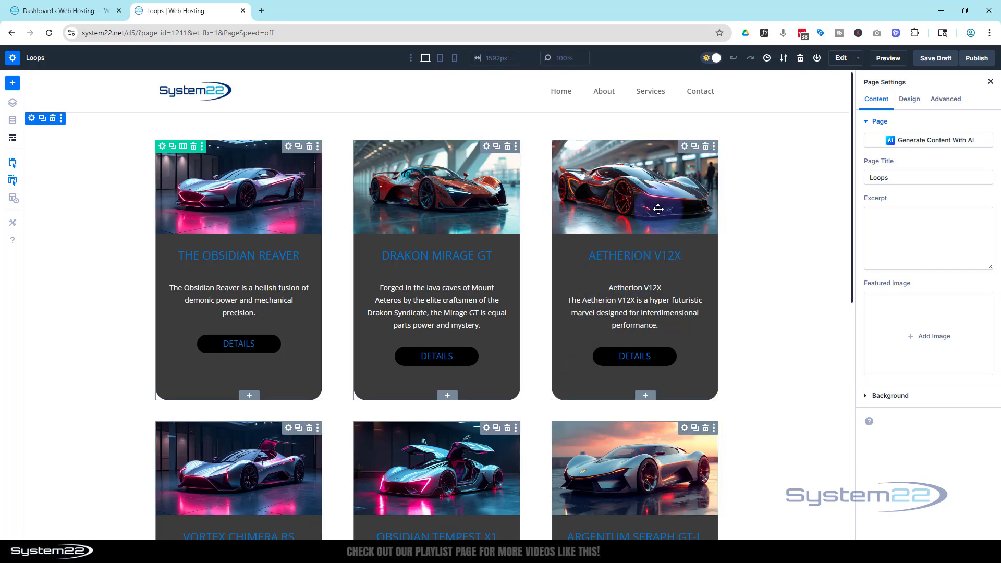
{"action": "left_click", "coordinate": [684, 150]}
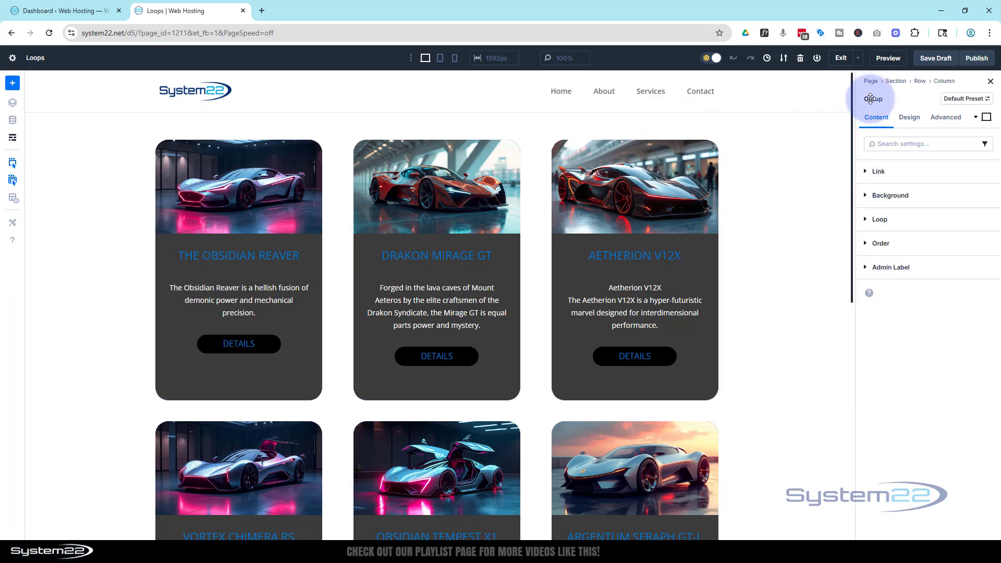
Under Design > Layout, keep Flex layout style and set Justify Content to Space Between
{"action": "left_click", "coordinate": [910, 118]}
{"action": "left_click", "coordinate": [867, 173]}
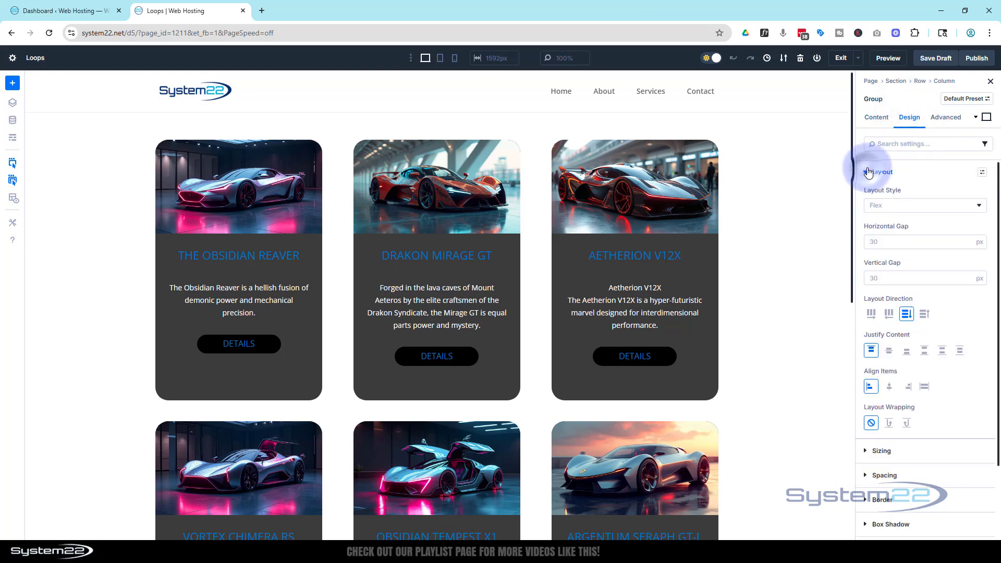
{"action": "left_click", "coordinate": [892, 210]}
{"action": "left_click", "coordinate": [889, 217]}
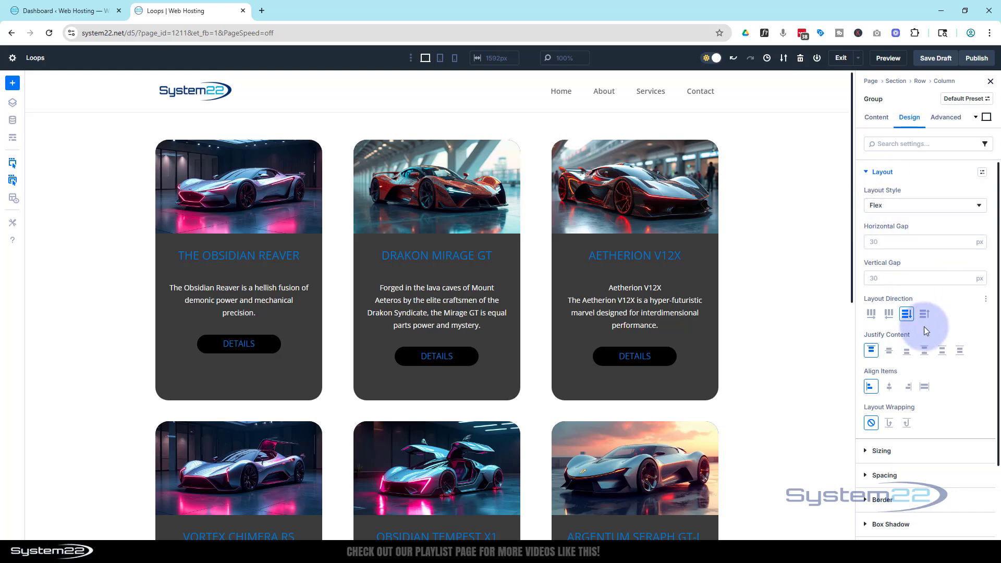
{"action": "left_click", "coordinate": [924, 352]}
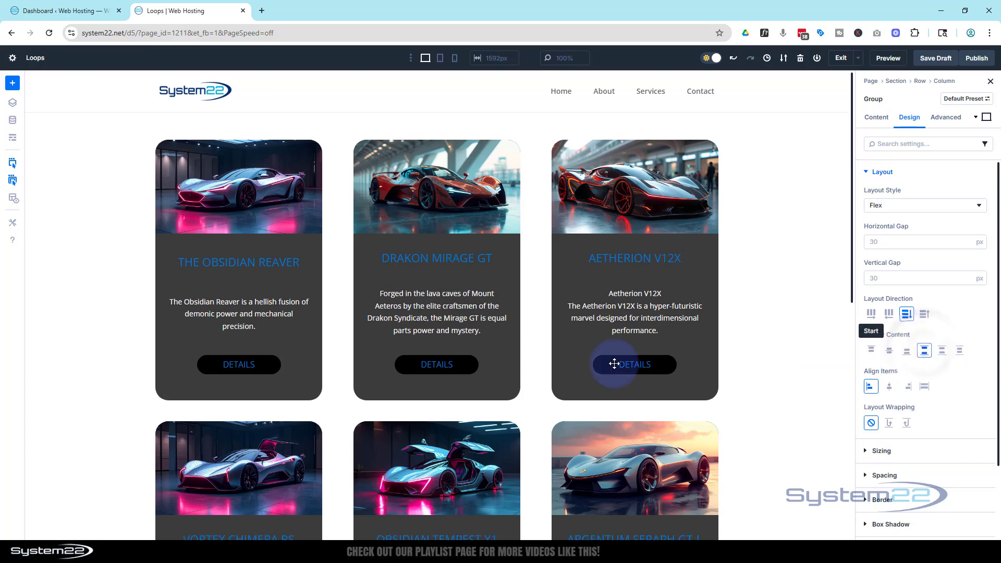
{"action": "scroll", "coordinate": [773, 328], "scroll_direction": "down", "scroll_amount": 1}
{"action": "scroll", "coordinate": [772, 328], "scroll_direction": "down", "scroll_amount": 8}
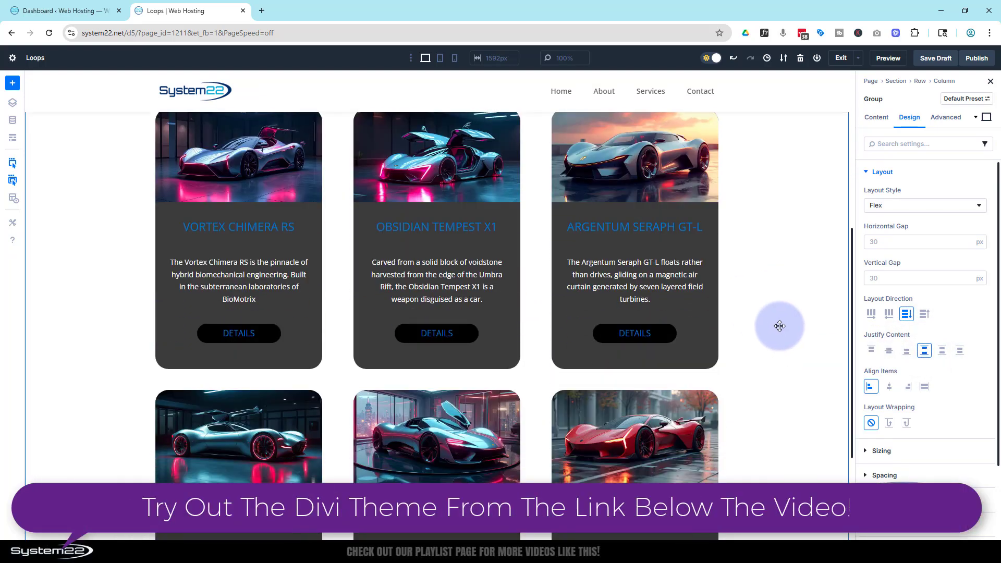
{"action": "scroll", "coordinate": [783, 326], "scroll_direction": "up", "scroll_amount": 9}
{"action": "scroll", "coordinate": [783, 326], "scroll_direction": "down", "scroll_amount": 9}
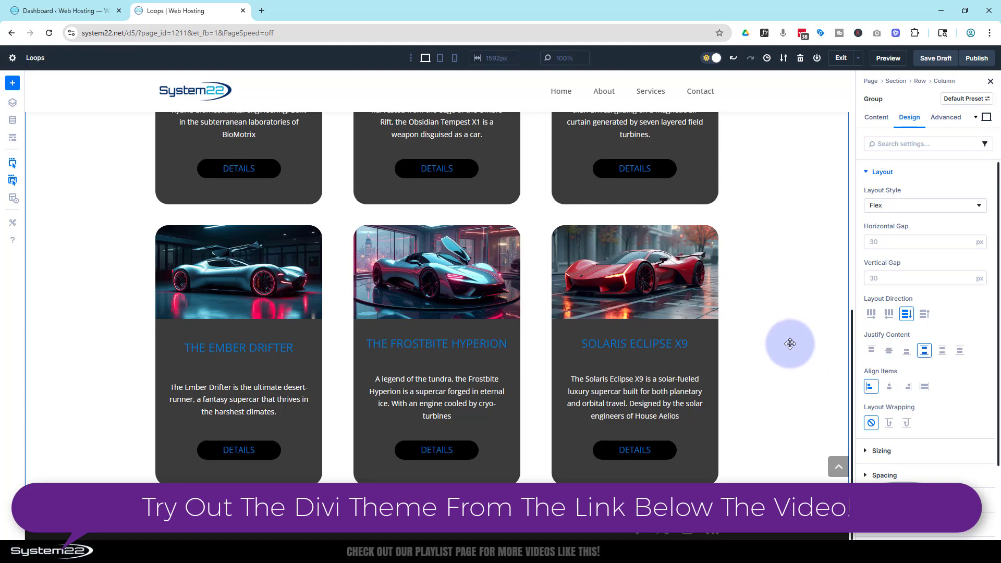
{"action": "scroll", "coordinate": [790, 343], "scroll_direction": "up", "scroll_amount": 9}
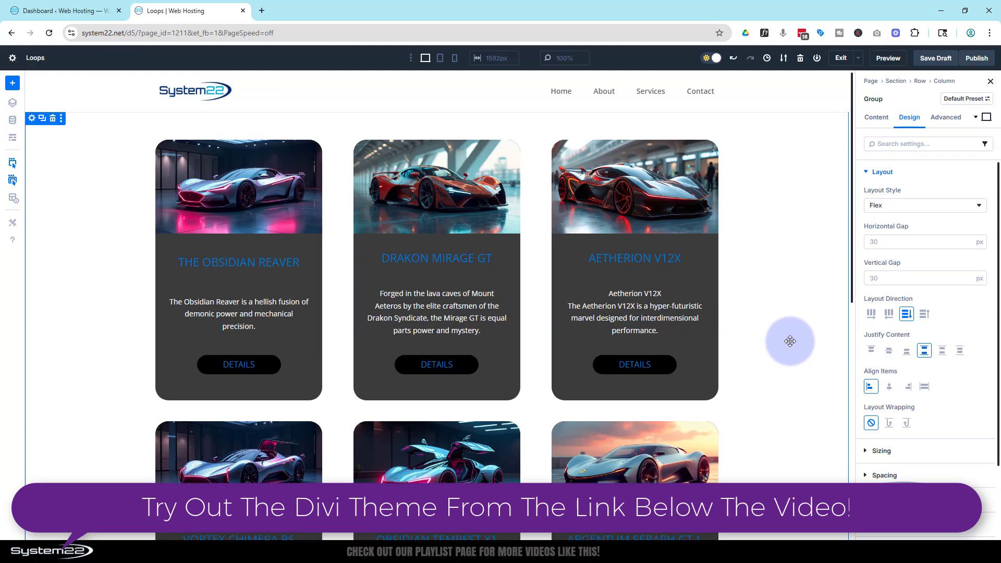
Undo Space Between, try Row, Row Reverse and Column Reverse directions, then settle on Column
{"action": "key", "text": "ctrl+z"}
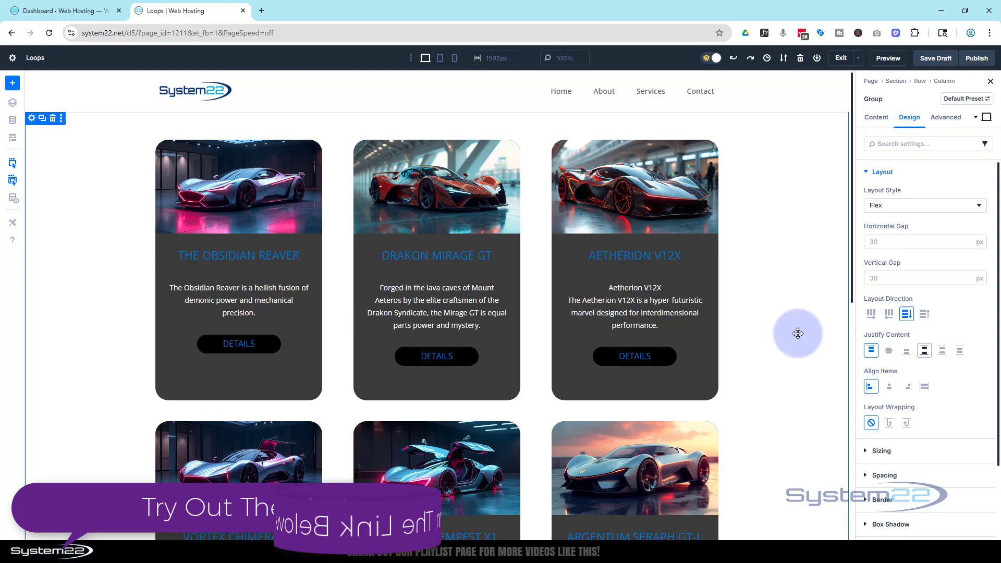
{"action": "left_click", "coordinate": [871, 314]}
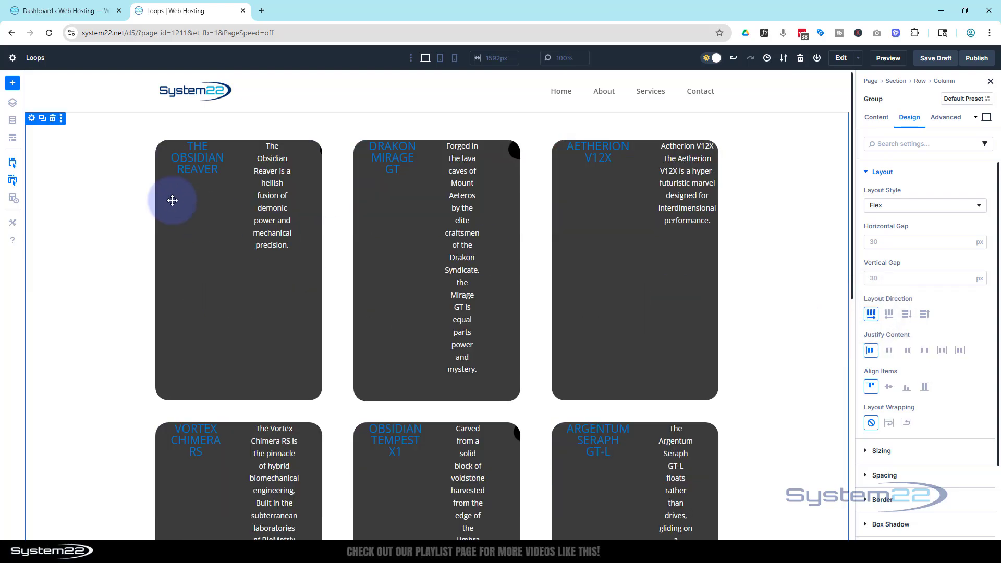
{"action": "left_click", "coordinate": [12, 140]}
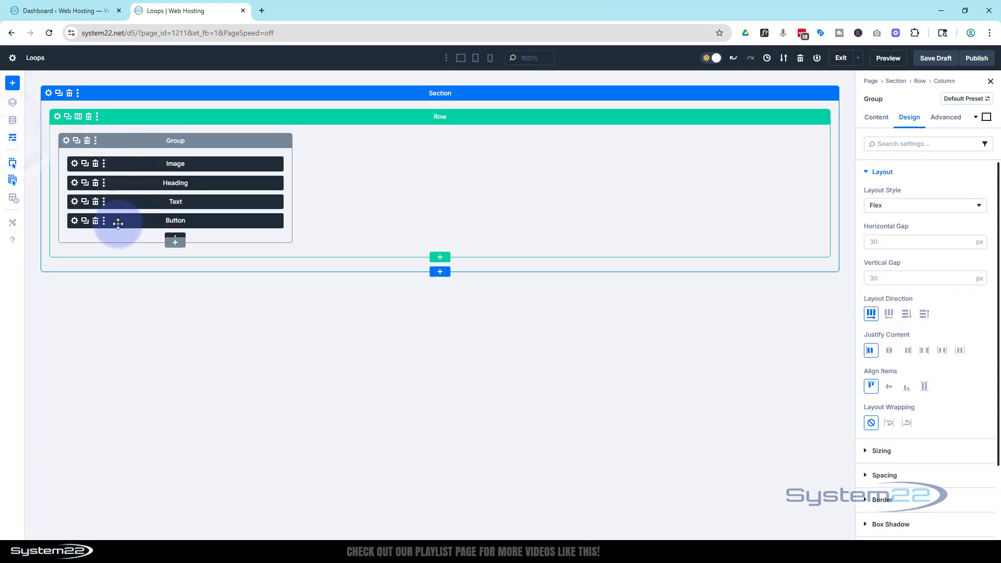
{"action": "left_click", "coordinate": [12, 138]}
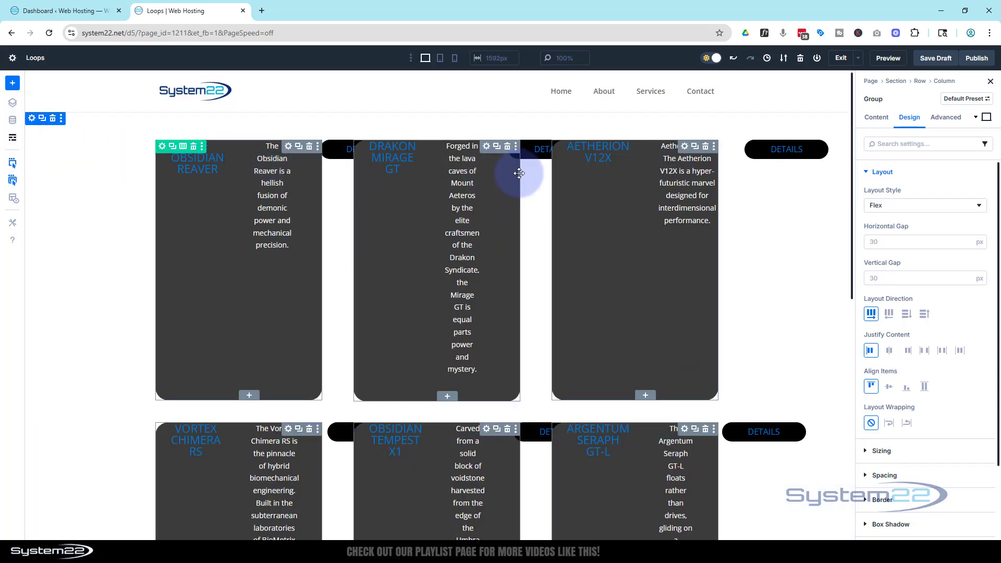
{"action": "left_click", "coordinate": [888, 315]}
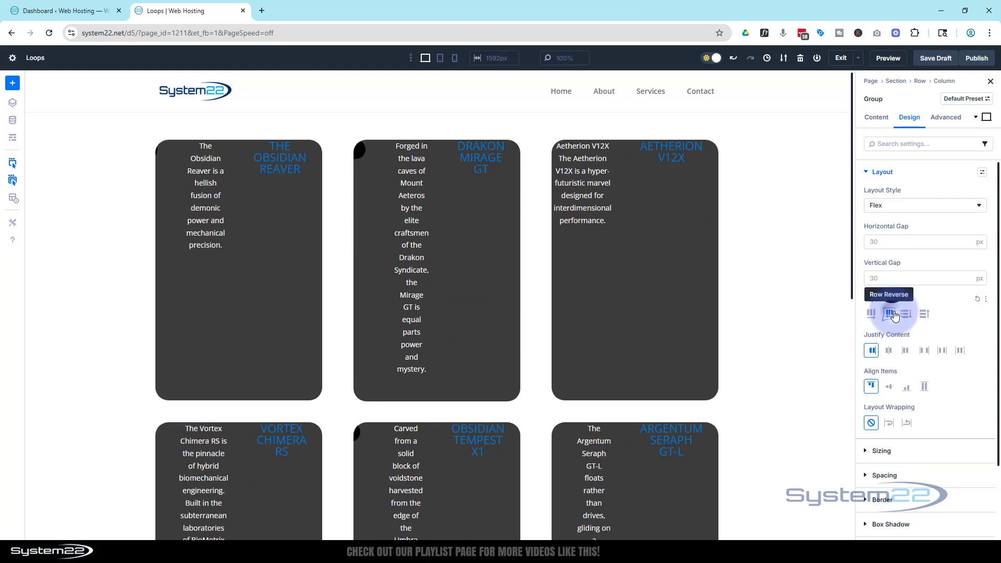
{"action": "left_click", "coordinate": [906, 314]}
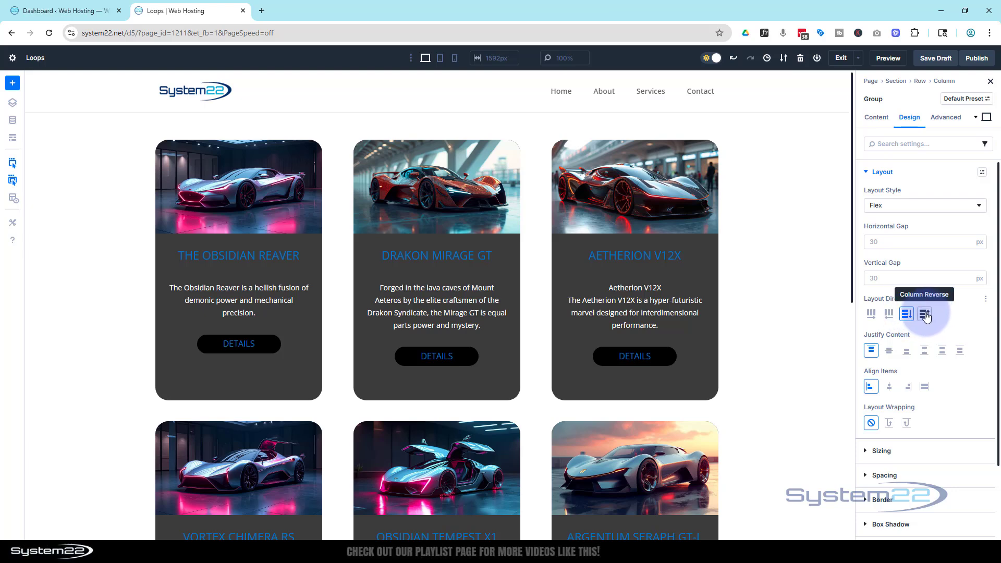
{"action": "left_click", "coordinate": [924, 314]}
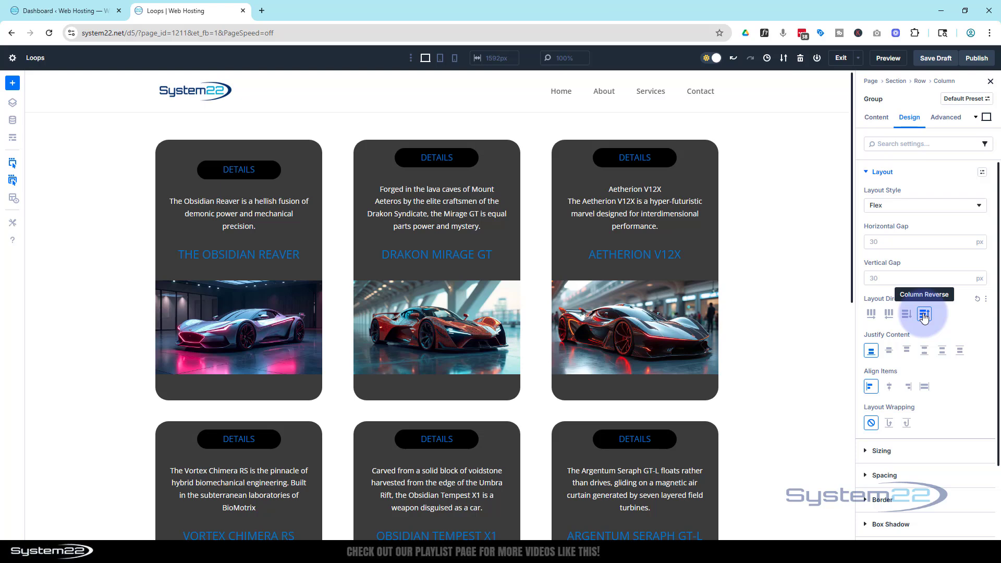
{"action": "left_click", "coordinate": [905, 317]}
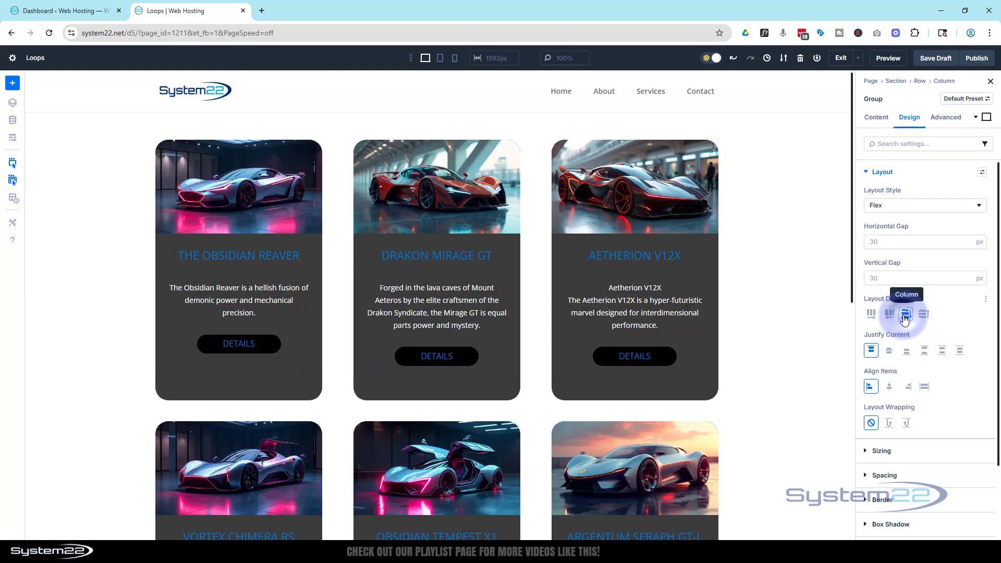
Try Center and End for Justify Content, then settle on Space Between
{"action": "left_click", "coordinate": [893, 353]}
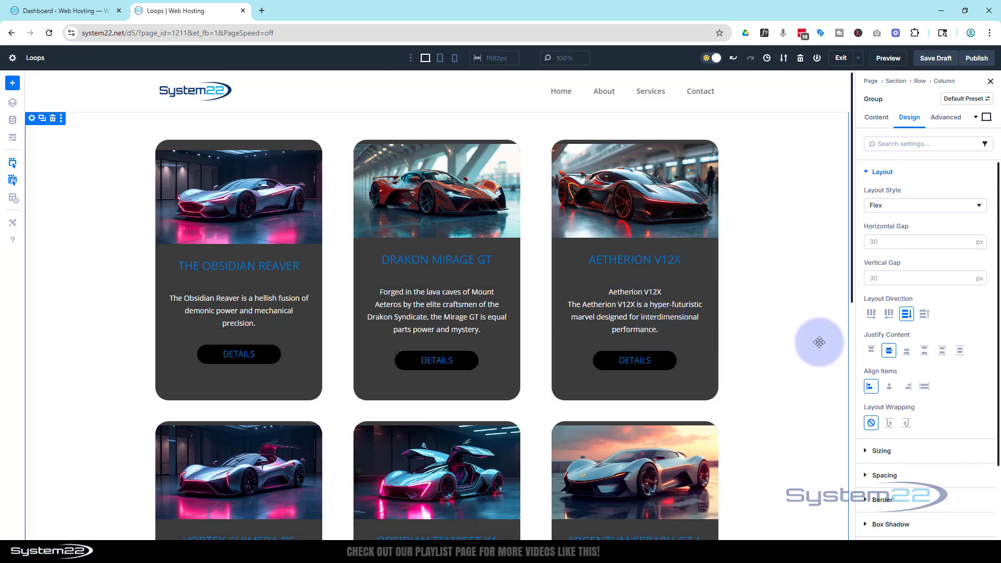
{"action": "left_click", "coordinate": [907, 352]}
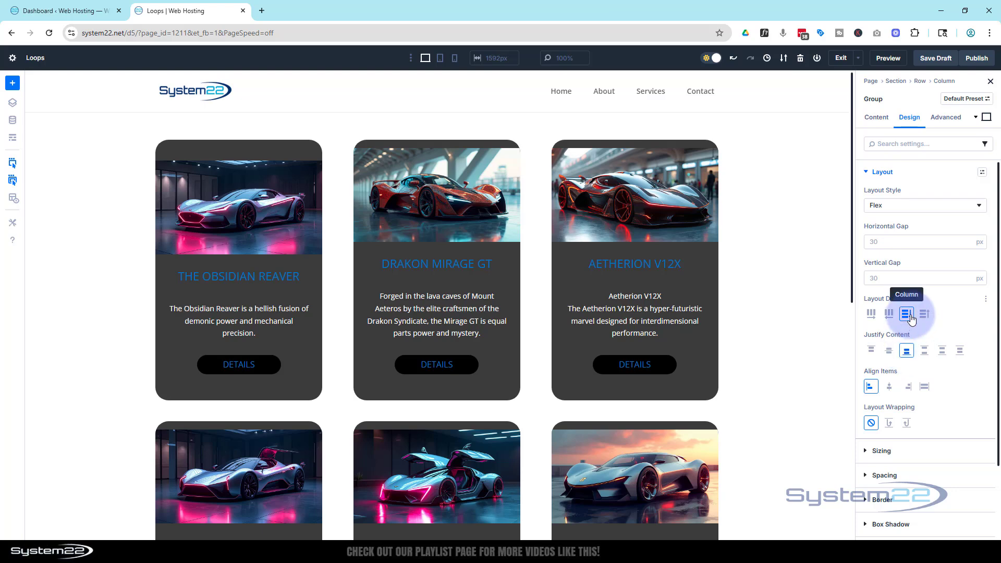
{"action": "left_click", "coordinate": [925, 351]}
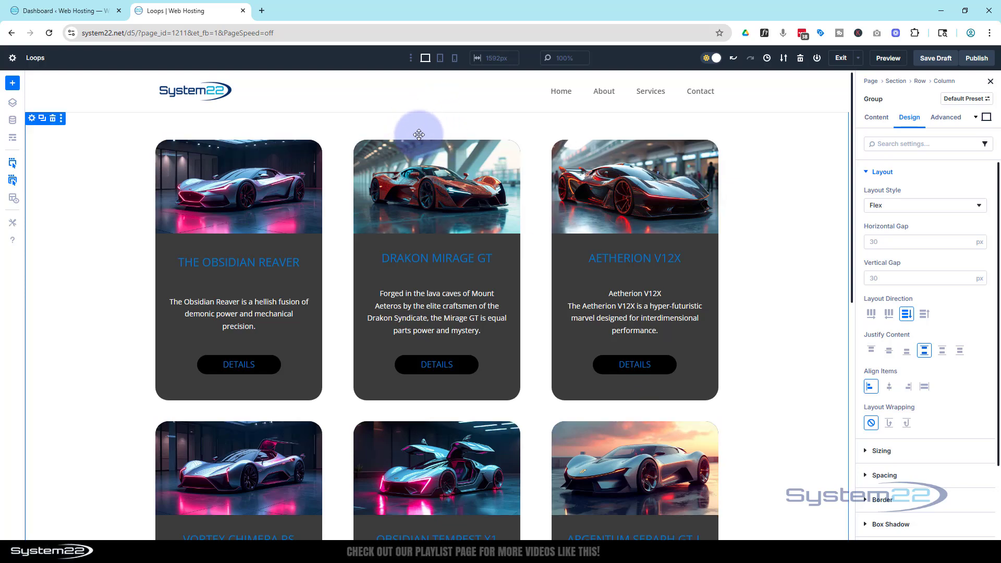
Set Justify Content to Space Around and check it across the card rows
{"action": "scroll", "coordinate": [513, 344], "scroll_direction": "down", "scroll_amount": 6}
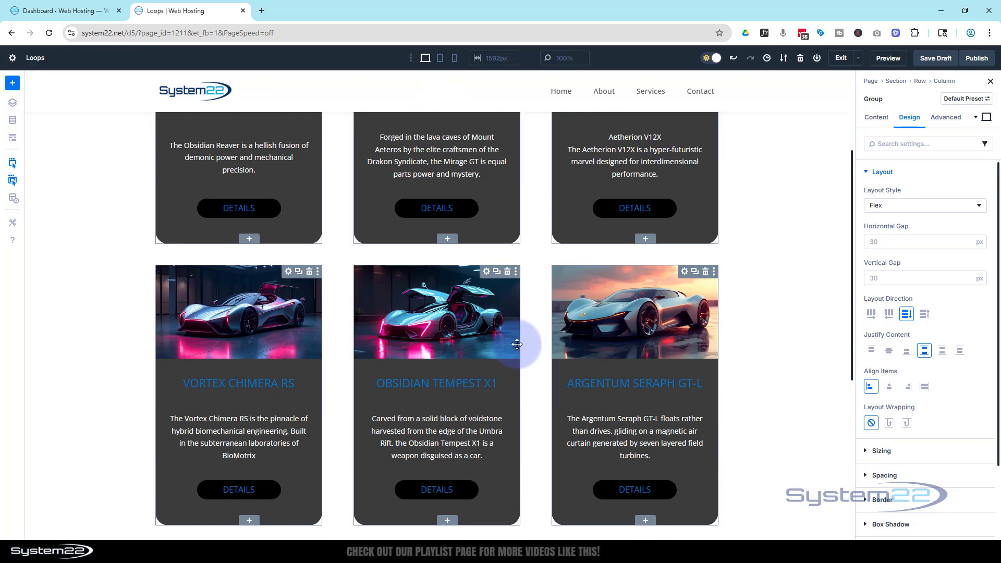
{"action": "scroll", "coordinate": [516, 344], "scroll_direction": "down", "scroll_amount": 3}
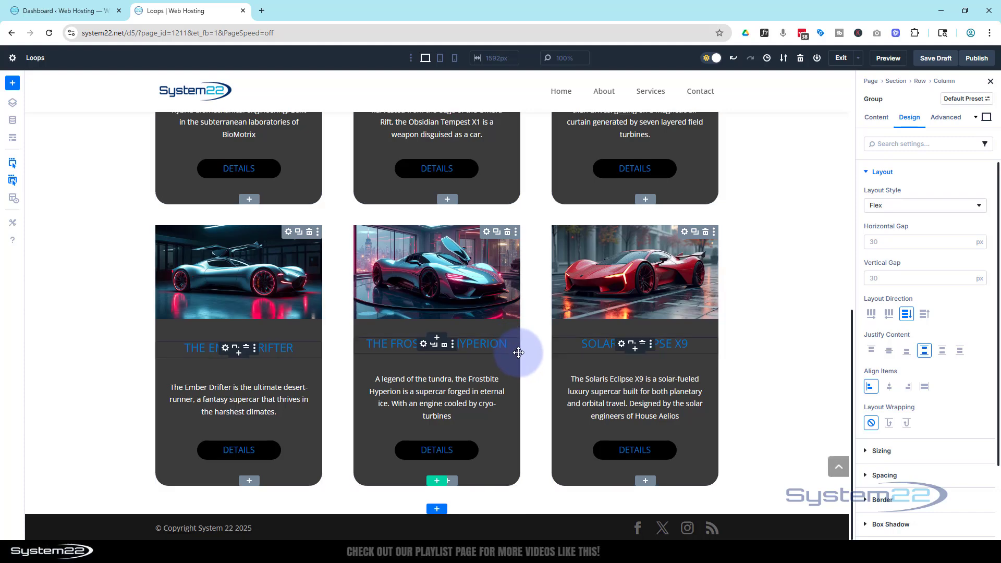
{"action": "scroll", "coordinate": [516, 344], "scroll_direction": "up", "scroll_amount": 3}
{"action": "scroll", "coordinate": [520, 349], "scroll_direction": "up", "scroll_amount": 6}
{"action": "scroll", "coordinate": [519, 345], "scroll_direction": "down", "scroll_amount": 2}
{"action": "scroll", "coordinate": [518, 344], "scroll_direction": "up", "scroll_amount": 2}
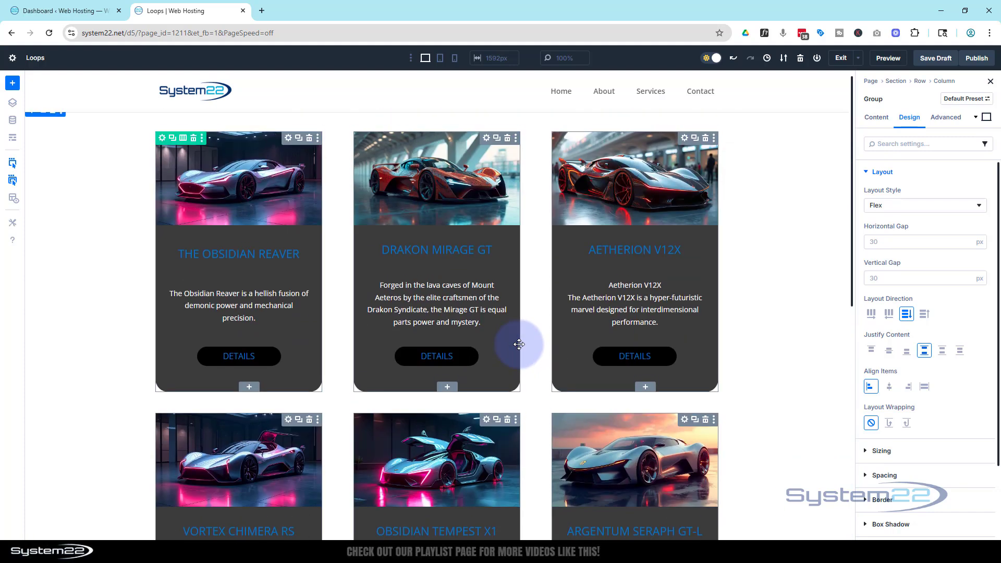
{"action": "left_click", "coordinate": [941, 352]}
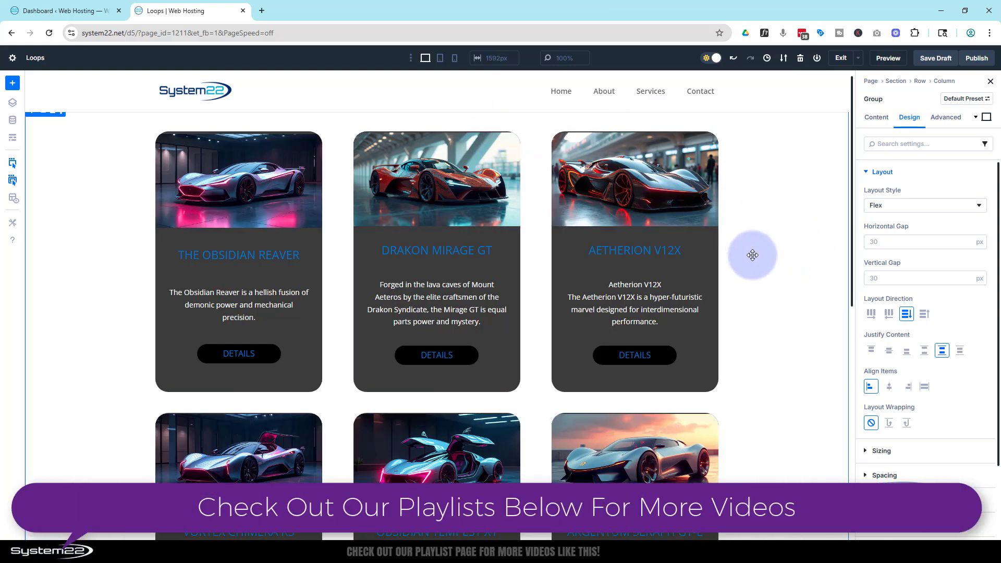
{"action": "scroll", "coordinate": [752, 255], "scroll_direction": "down", "scroll_amount": 3}
{"action": "scroll", "coordinate": [752, 255], "scroll_direction": "down", "scroll_amount": 2}
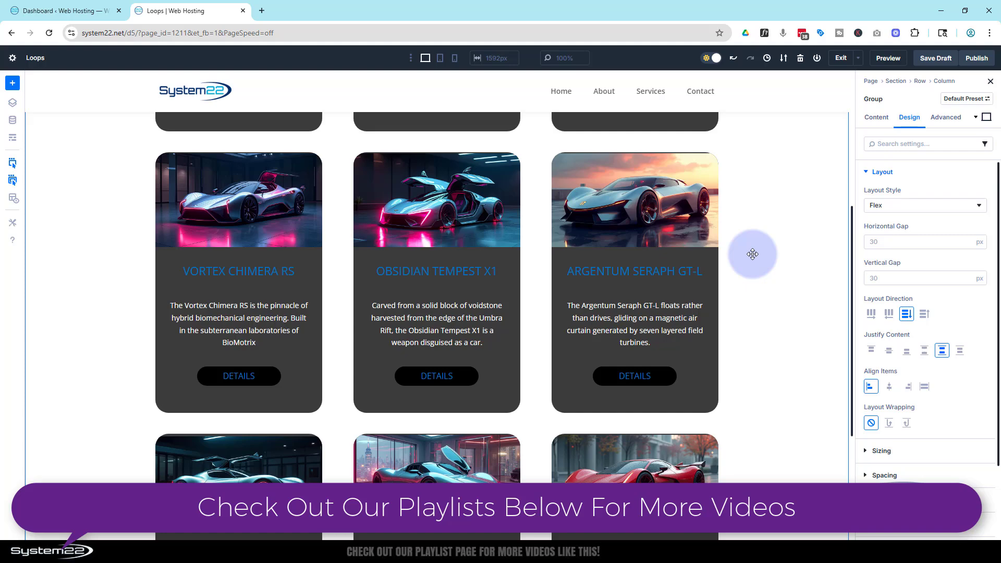
{"action": "scroll", "coordinate": [752, 254], "scroll_direction": "down", "scroll_amount": 4}
{"action": "scroll", "coordinate": [752, 254], "scroll_direction": "up", "scroll_amount": 2}
{"action": "scroll", "coordinate": [752, 253], "scroll_direction": "up", "scroll_amount": 5}
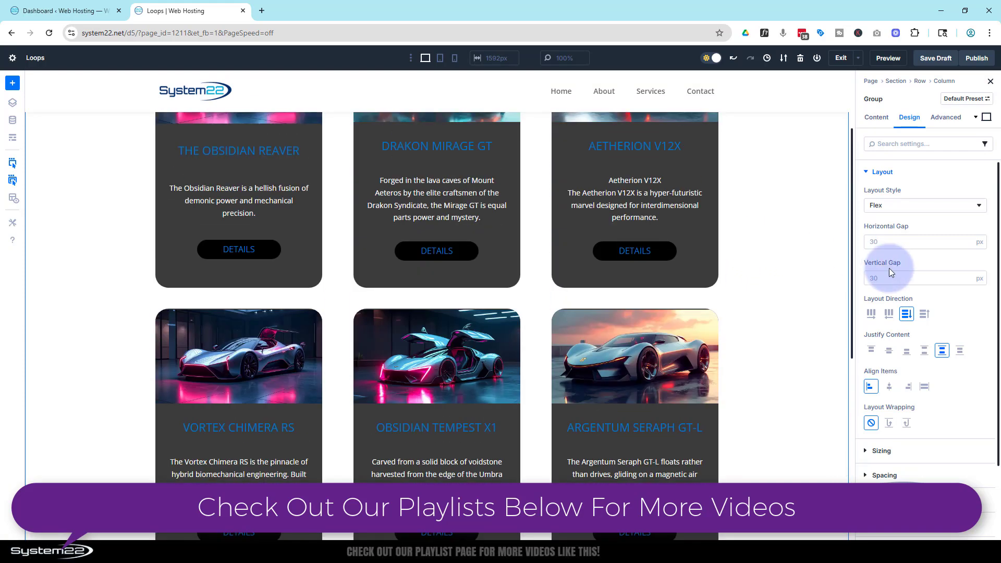
Switch Justify Content to Space Evenly and review every card row again
{"action": "left_click", "coordinate": [960, 351]}
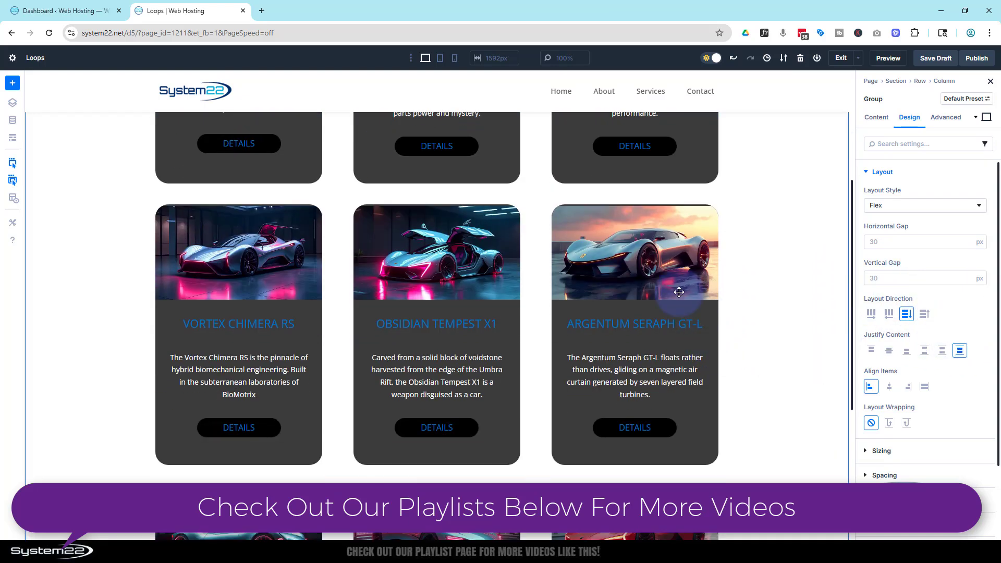
{"action": "scroll", "coordinate": [599, 372], "scroll_direction": "down", "scroll_amount": 5}
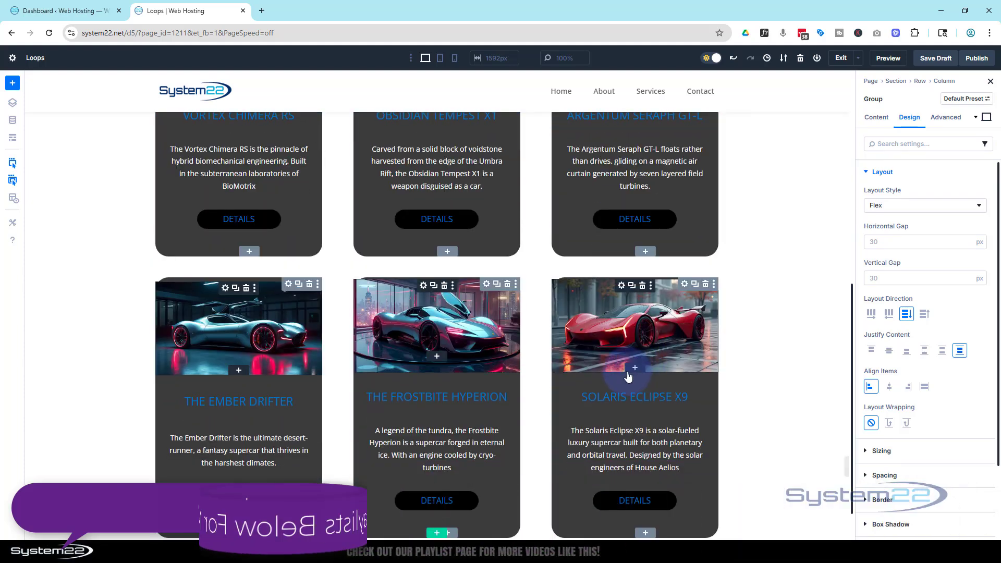
{"action": "scroll", "coordinate": [628, 375], "scroll_direction": "down", "scroll_amount": 1}
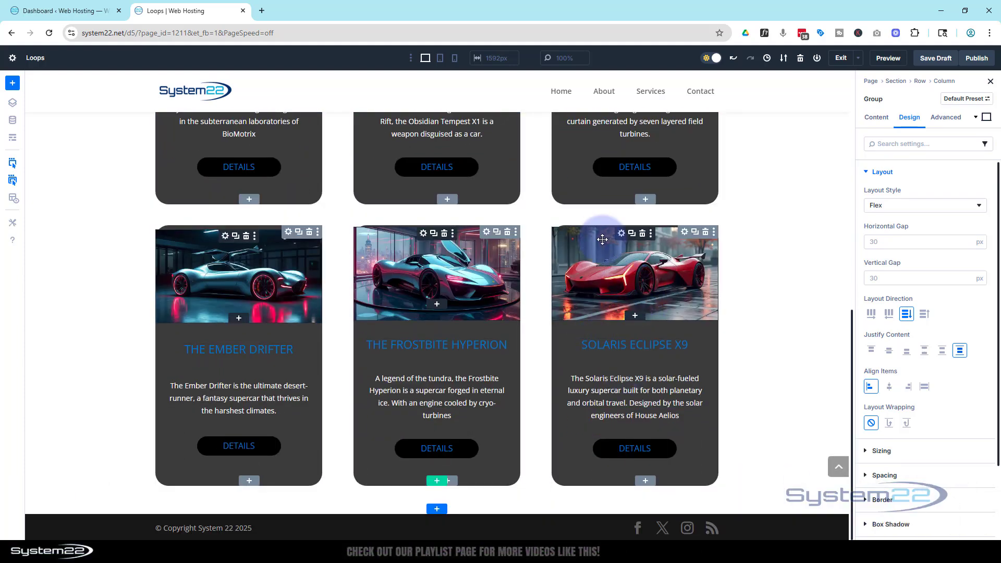
{"action": "scroll", "coordinate": [756, 232], "scroll_direction": "up", "scroll_amount": 7}
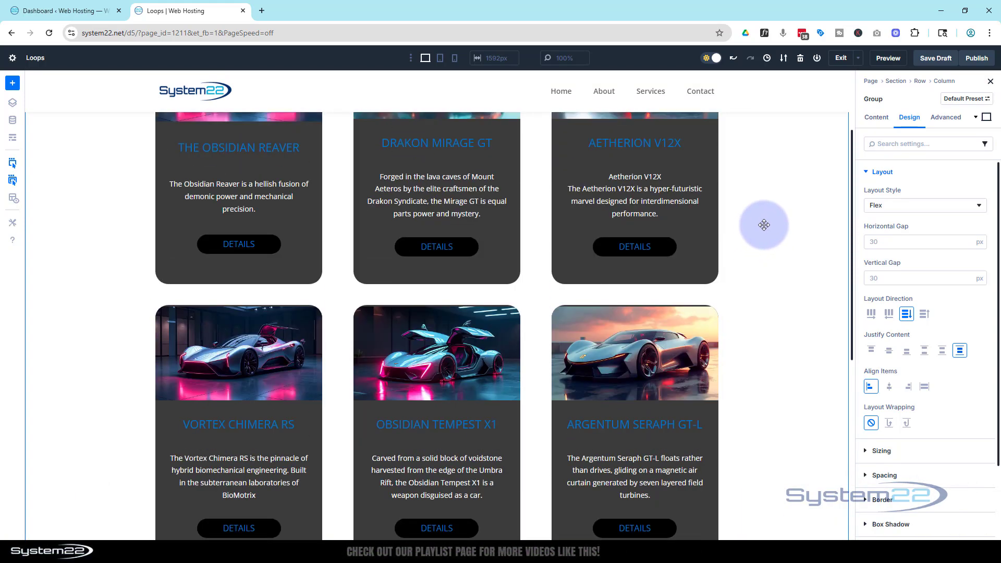
{"action": "scroll", "coordinate": [763, 224], "scroll_direction": "up", "scroll_amount": 2}
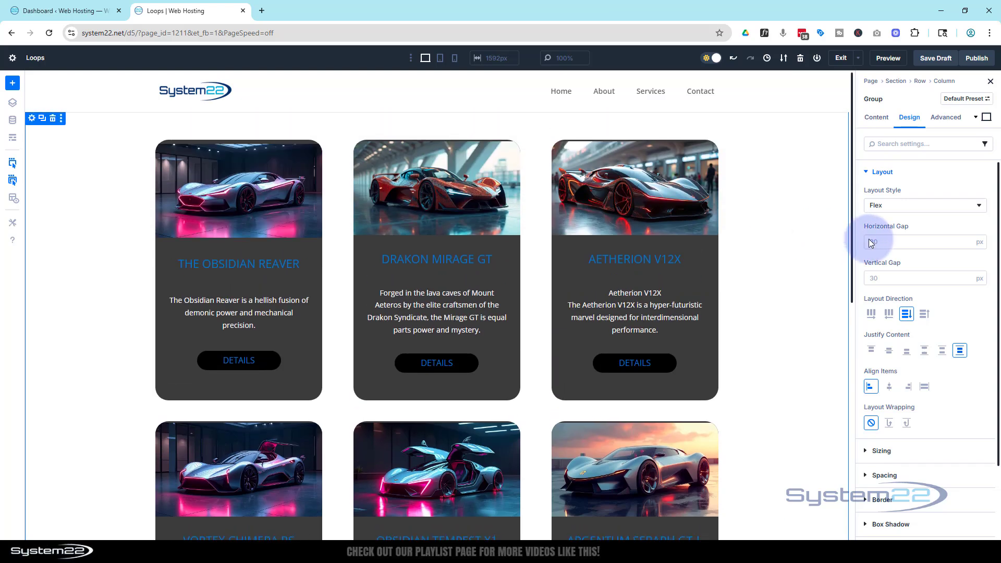
Restore Space Between, then try Align Items Center, End and Start before choosing Stretch
{"action": "left_click", "coordinate": [925, 352]}
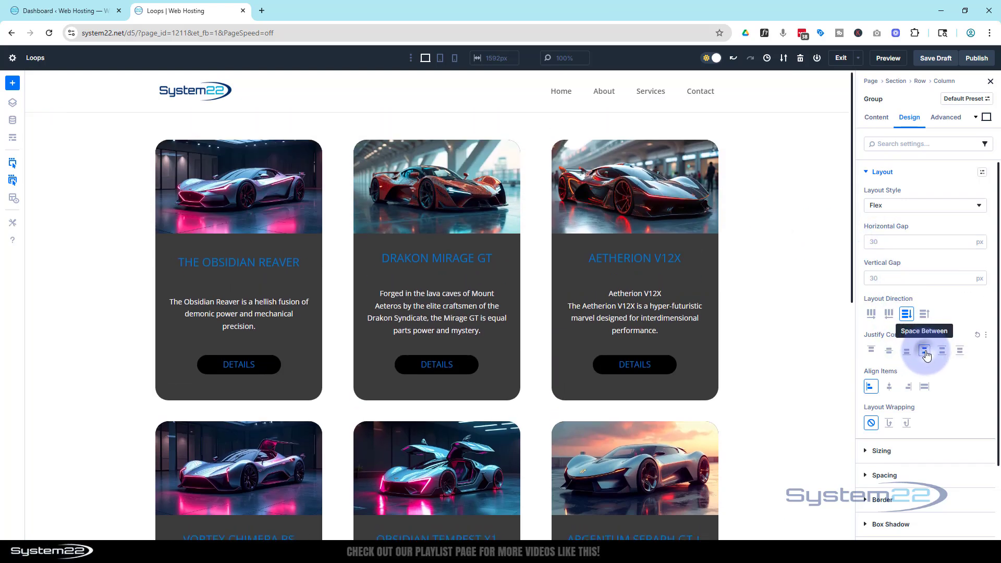
{"action": "left_click", "coordinate": [876, 387]}
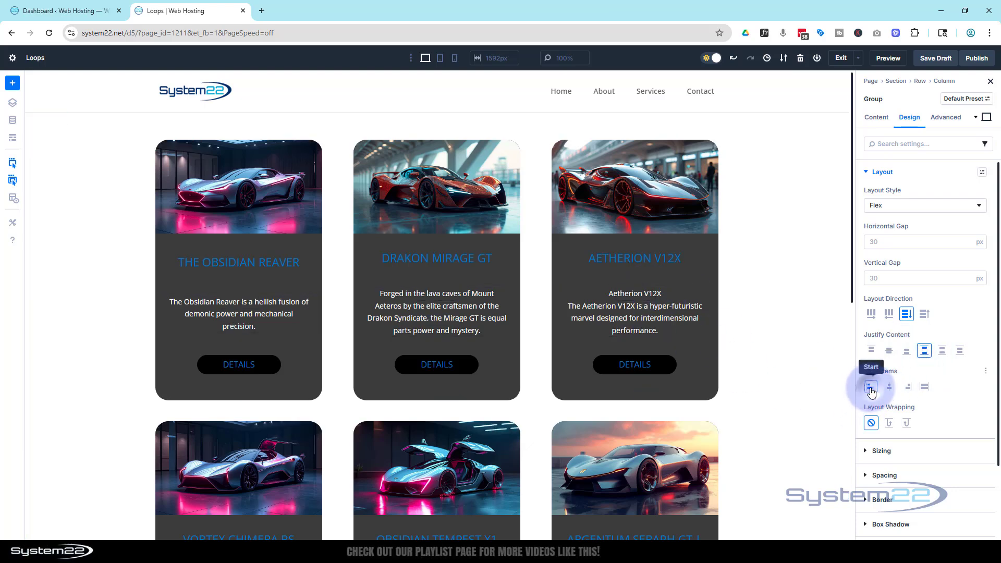
{"action": "left_click", "coordinate": [889, 389]}
{"action": "left_click", "coordinate": [908, 387]}
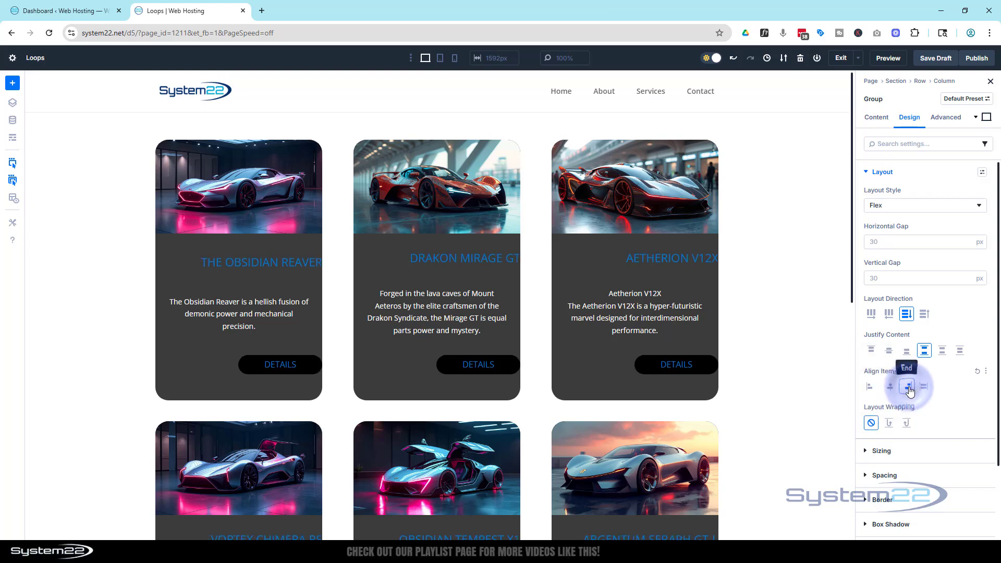
{"action": "left_click", "coordinate": [870, 388]}
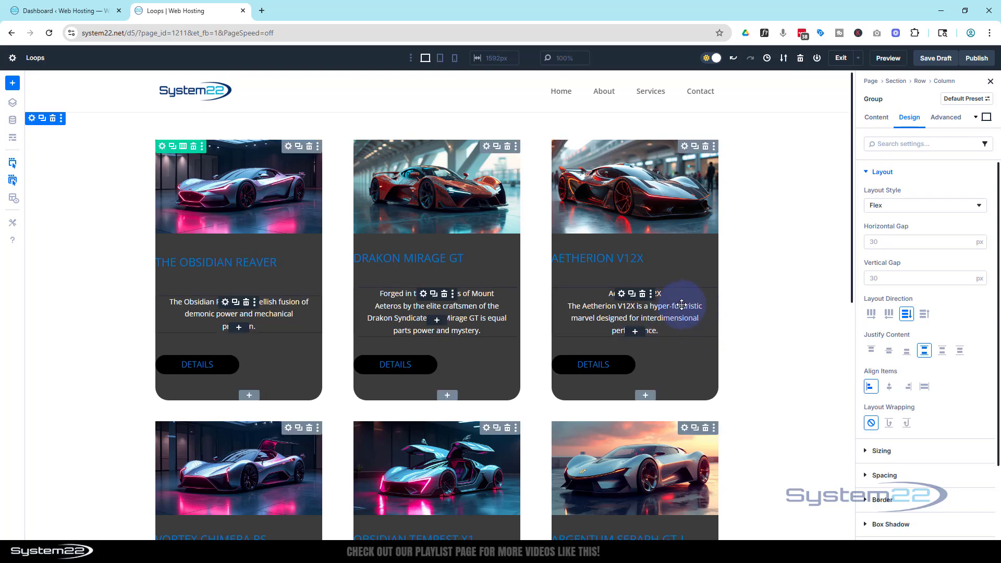
{"action": "left_click", "coordinate": [924, 386]}
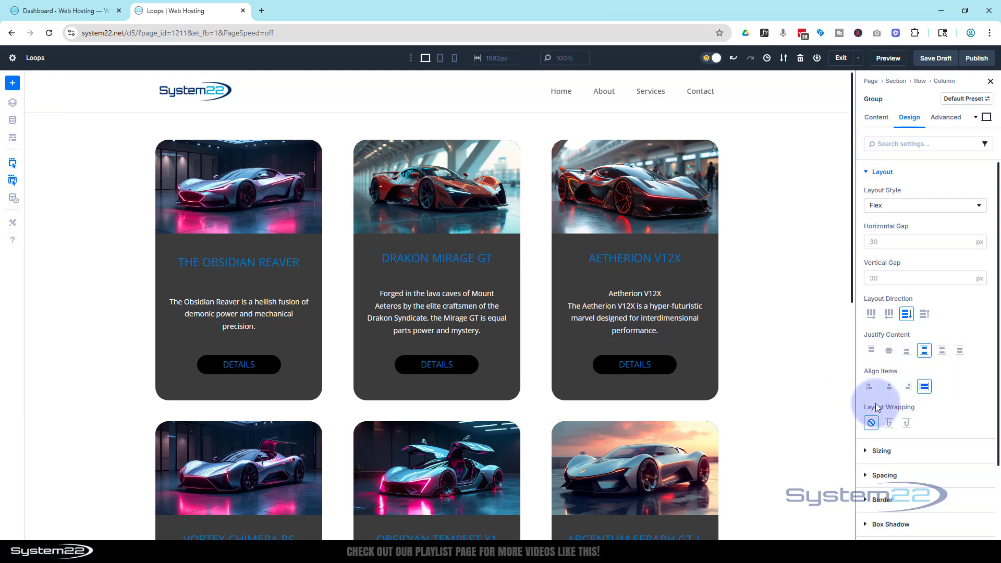
Try Layout Wrapping Wrap and Wrap Reverse, then set it back to No Wrap
{"action": "left_click", "coordinate": [889, 424]}
{"action": "left_click", "coordinate": [905, 423]}
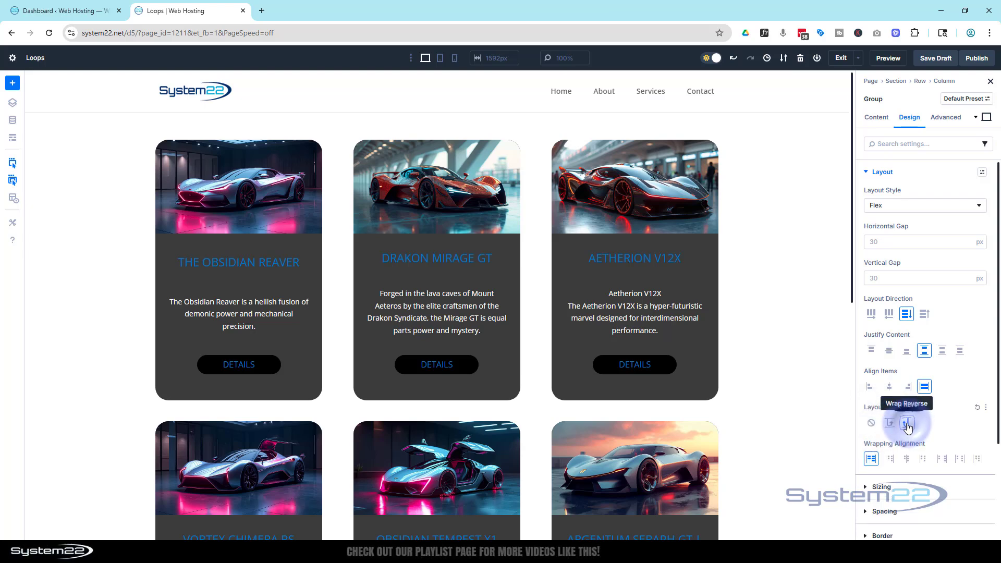
{"action": "left_click", "coordinate": [870, 424]}
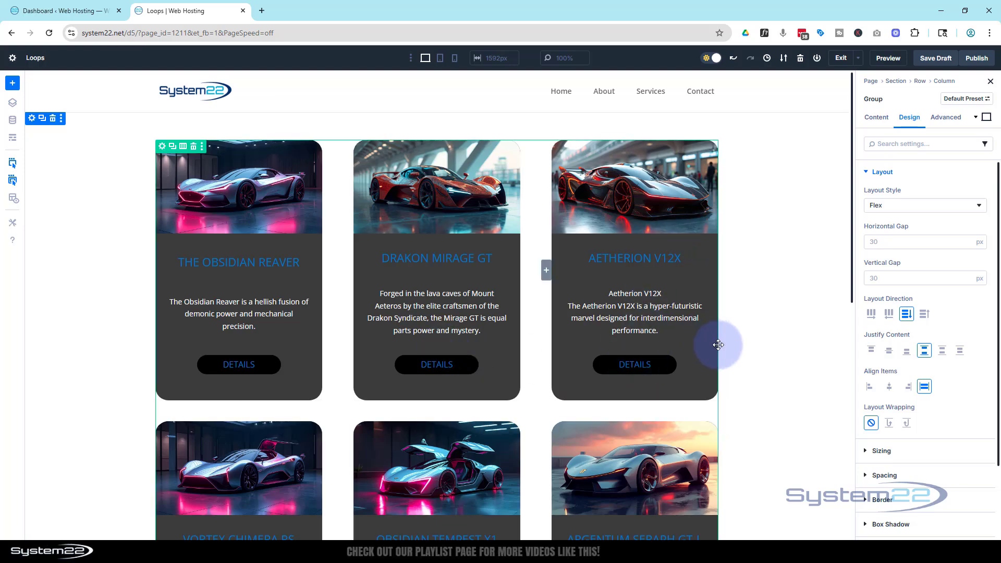
Check the card rows once more and save the page as a draft
{"action": "scroll", "coordinate": [744, 356], "scroll_direction": "down", "scroll_amount": 4}
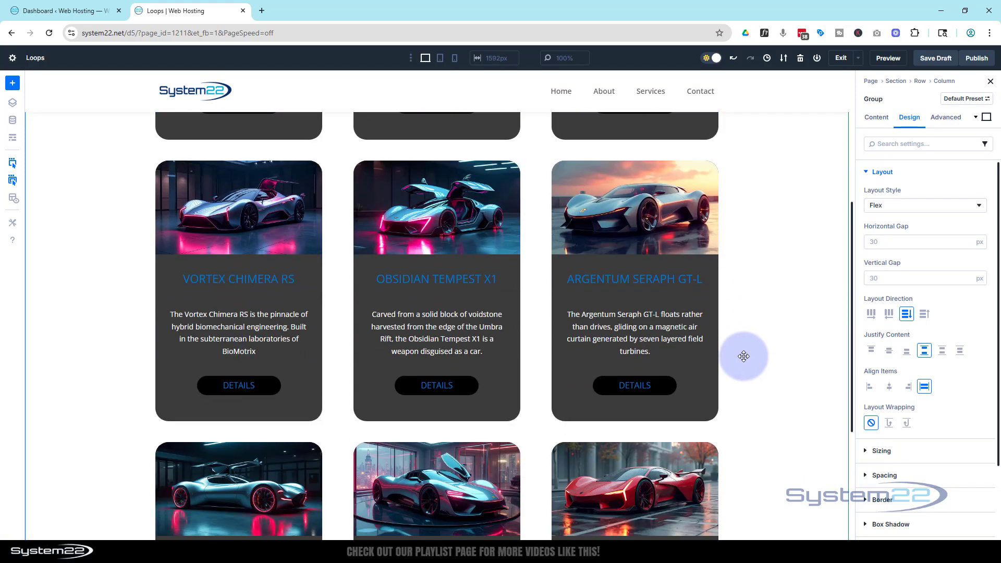
{"action": "scroll", "coordinate": [744, 356], "scroll_direction": "up", "scroll_amount": 4}
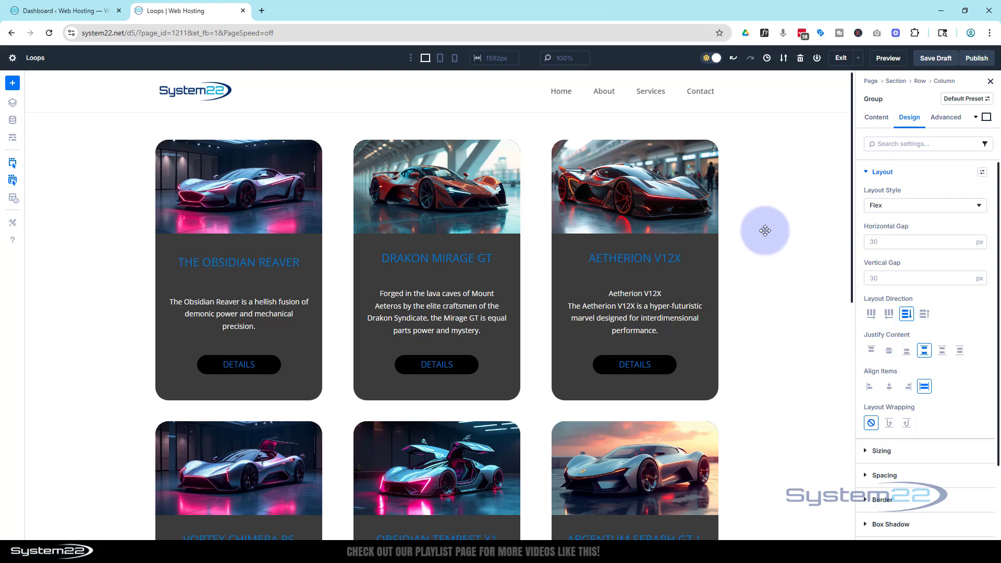
{"action": "left_click", "coordinate": [937, 59]}
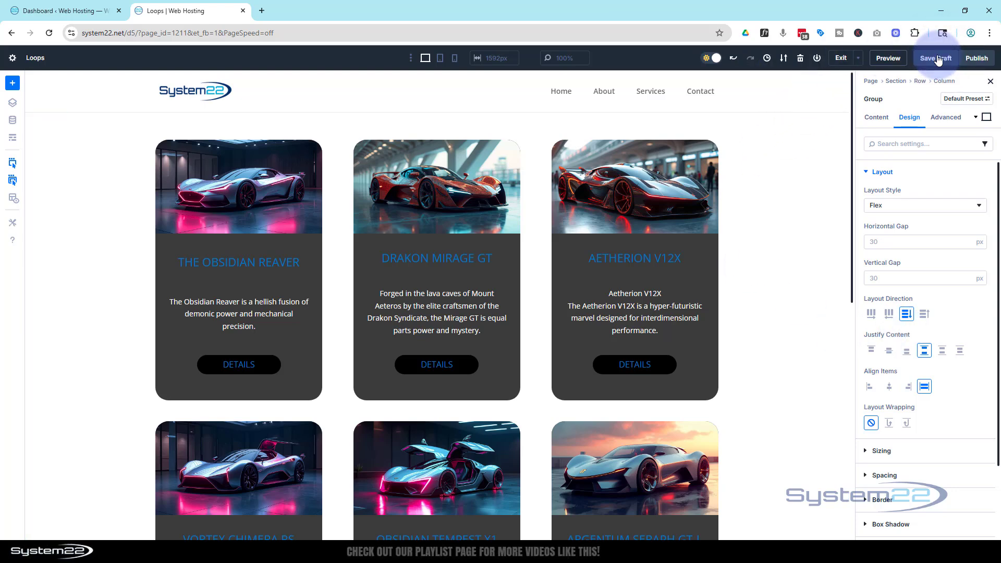
Preview the draft page in a new tab and scroll through the rows checking DETAILS alignment
{"action": "left_click", "coordinate": [888, 59]}
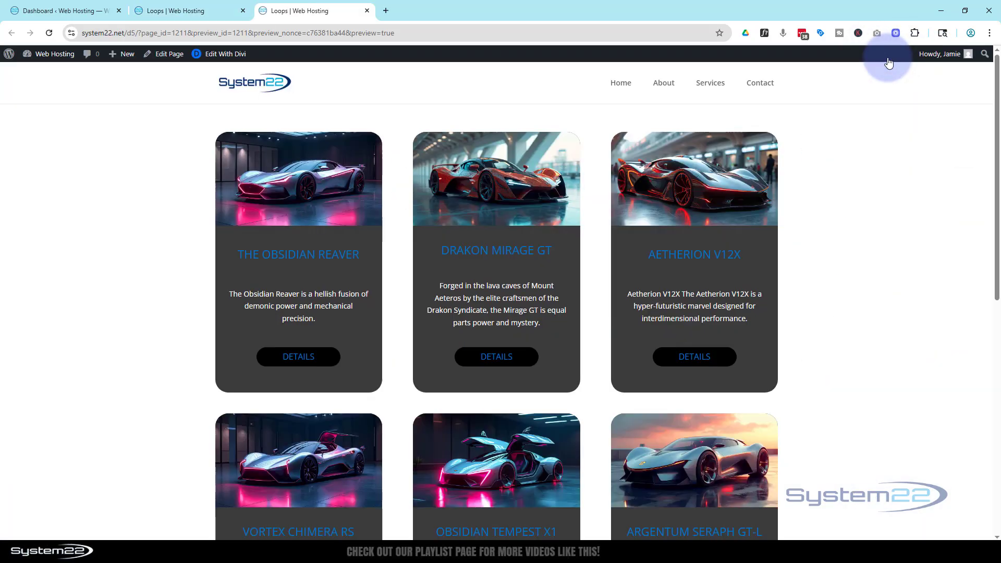
{"action": "scroll", "coordinate": [866, 237], "scroll_direction": "down", "scroll_amount": 2}
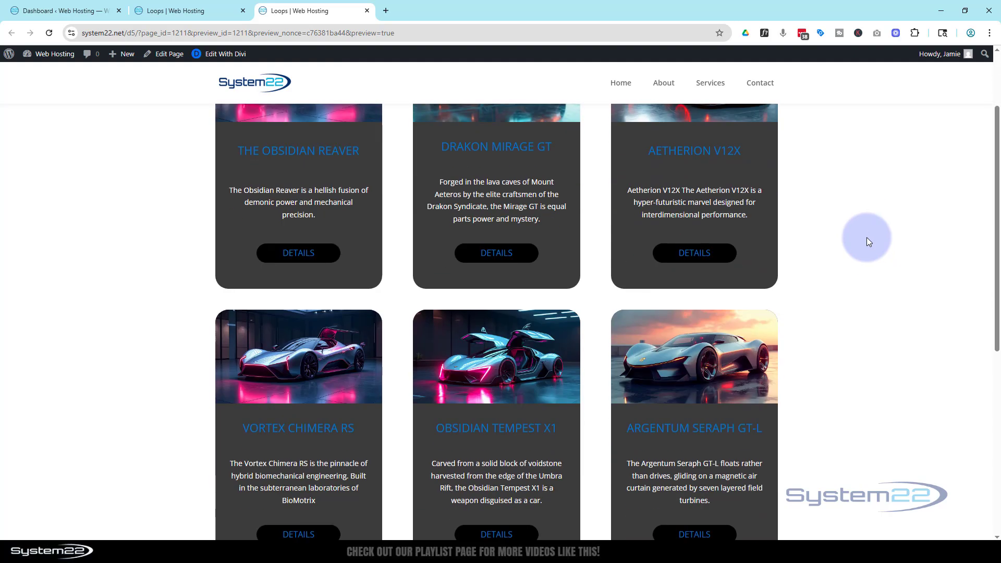
{"action": "scroll", "coordinate": [867, 237], "scroll_direction": "down", "scroll_amount": 7}
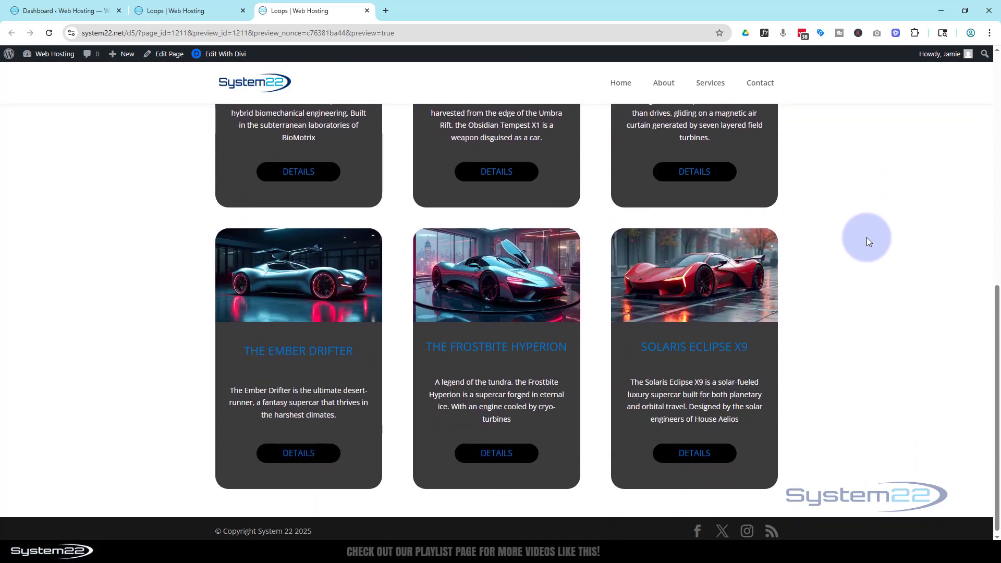
{"action": "scroll", "coordinate": [866, 237], "scroll_direction": "up", "scroll_amount": 4}
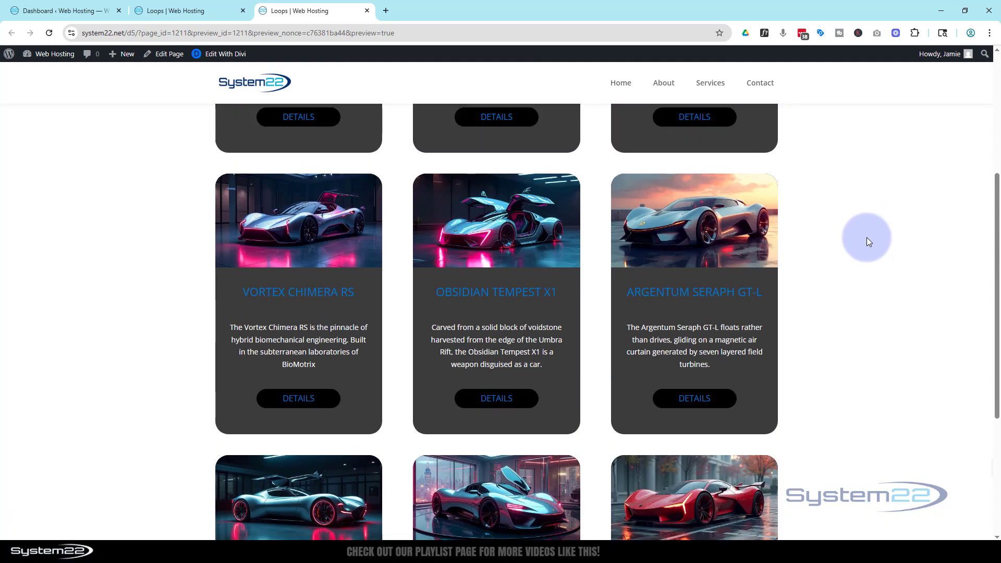
{"action": "scroll", "coordinate": [866, 236], "scroll_direction": "up", "scroll_amount": 5}
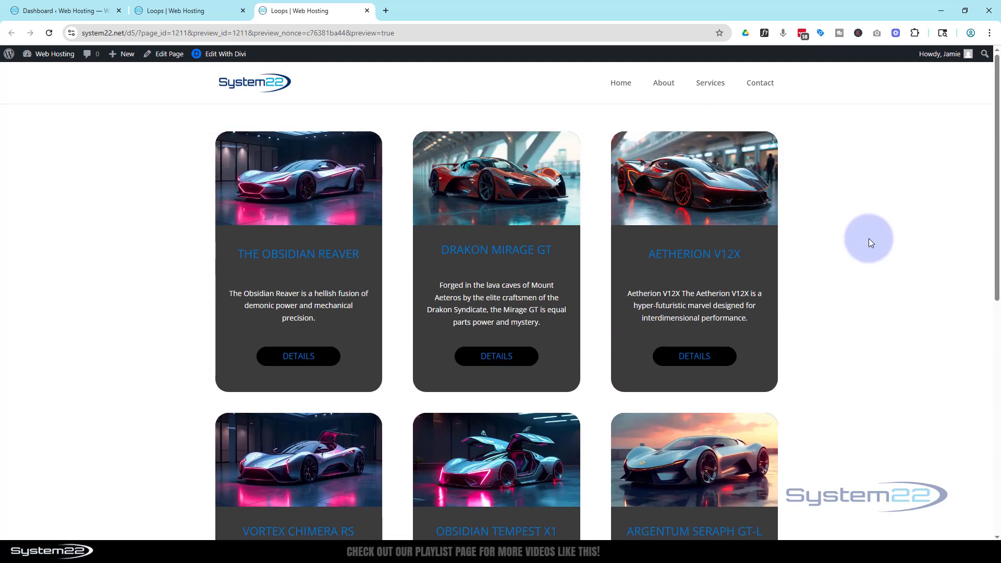